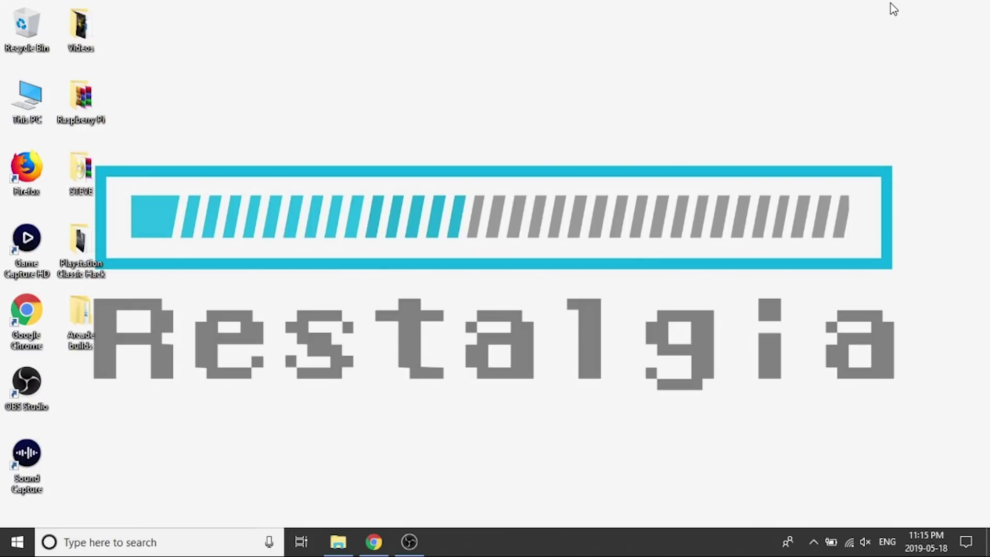
# Browse This PC to the SONY (J:) drive and open its empty transfer folder
pyautogui.doubleClick(28, 104)
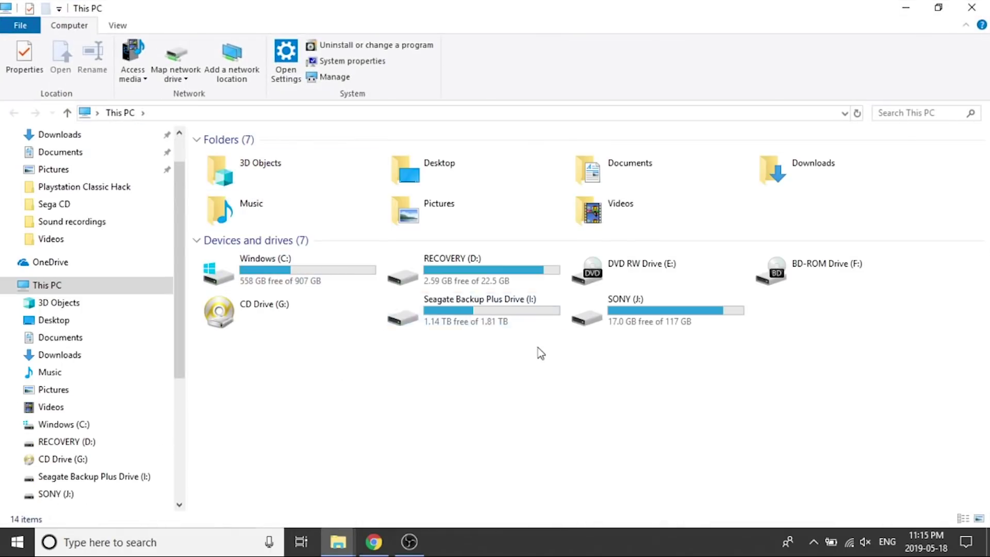
pyautogui.doubleClick(613, 320)
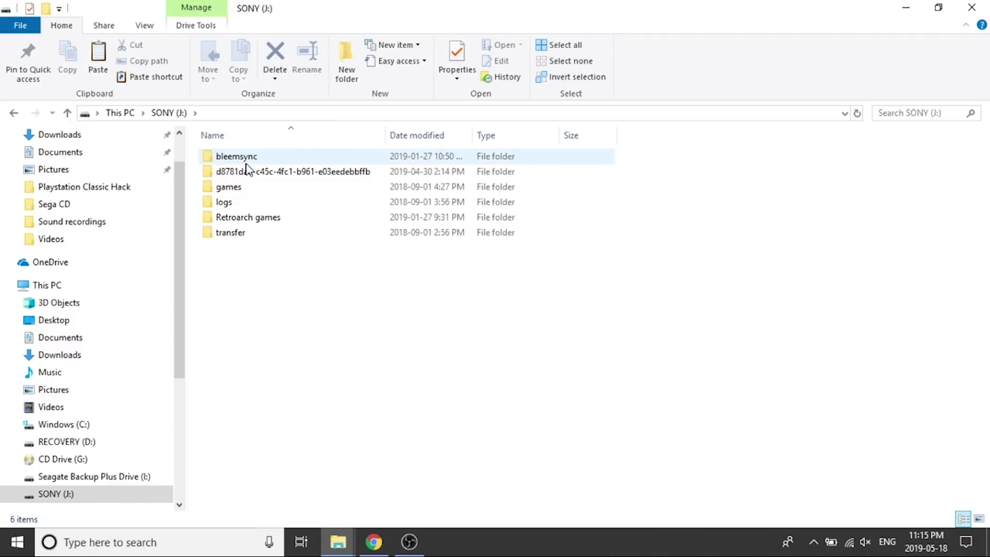
pyautogui.doubleClick(234, 233)
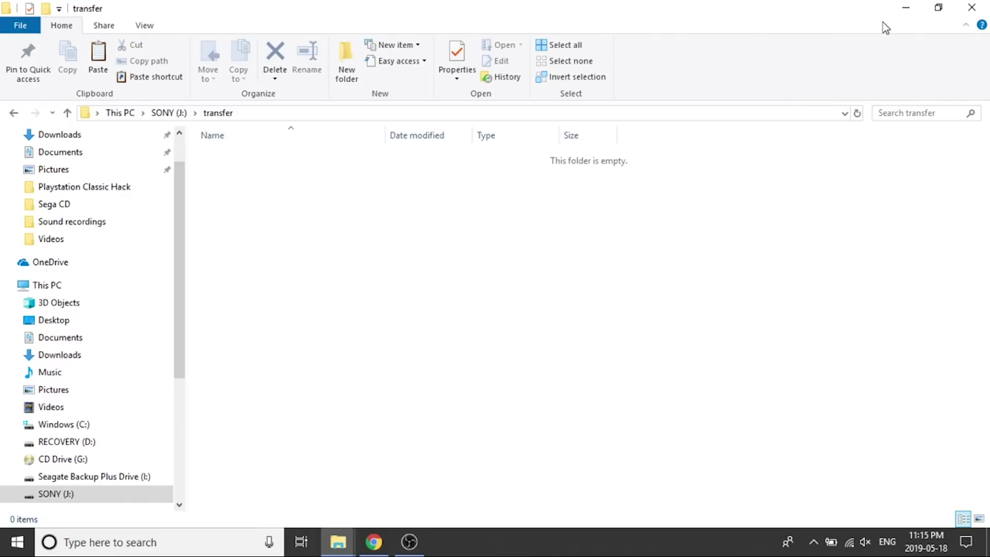
pyautogui.click(905, 8)
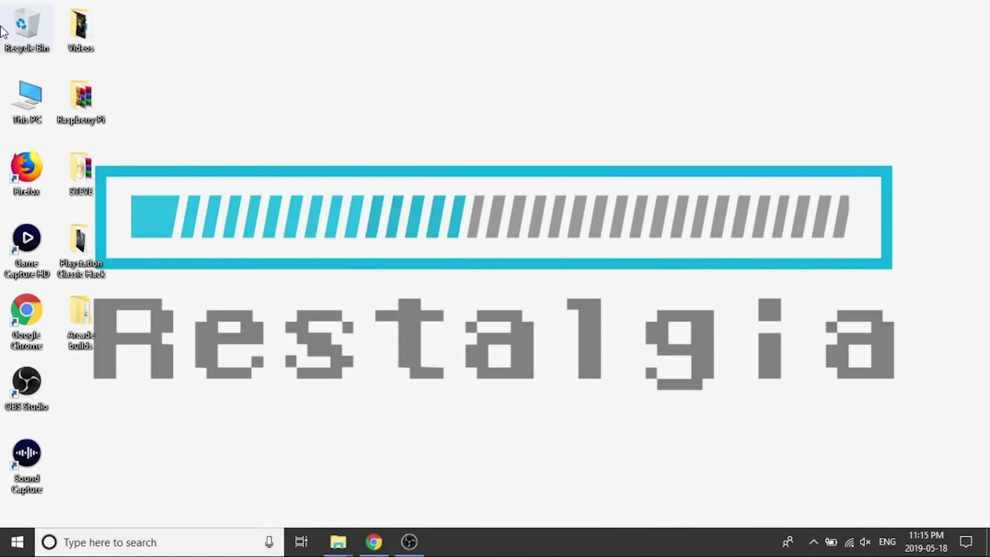
# Open Seagate Backup Plus Drive (I:) > Roms > PS1 Roms > PBP FILES
pyautogui.doubleClick(27, 98)
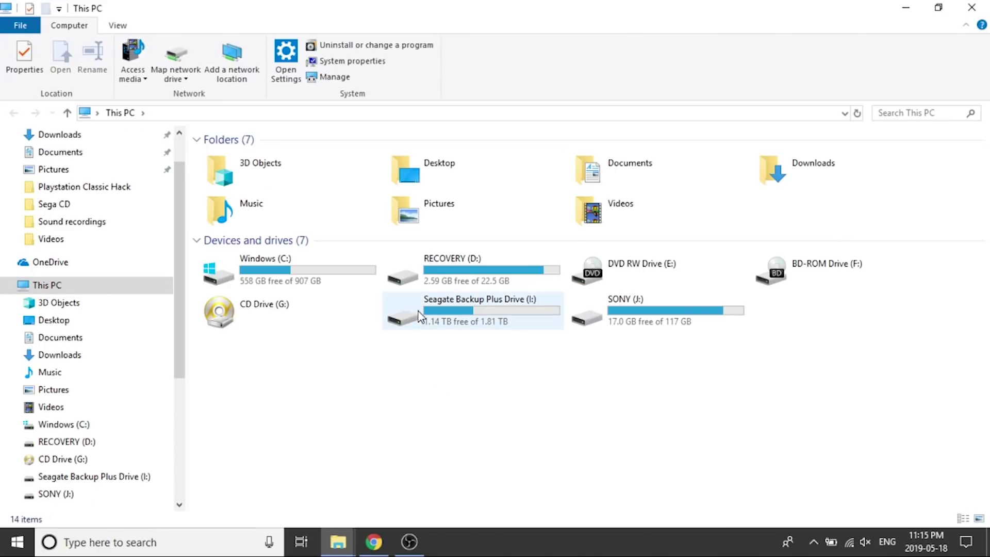
pyautogui.doubleClick(418, 311)
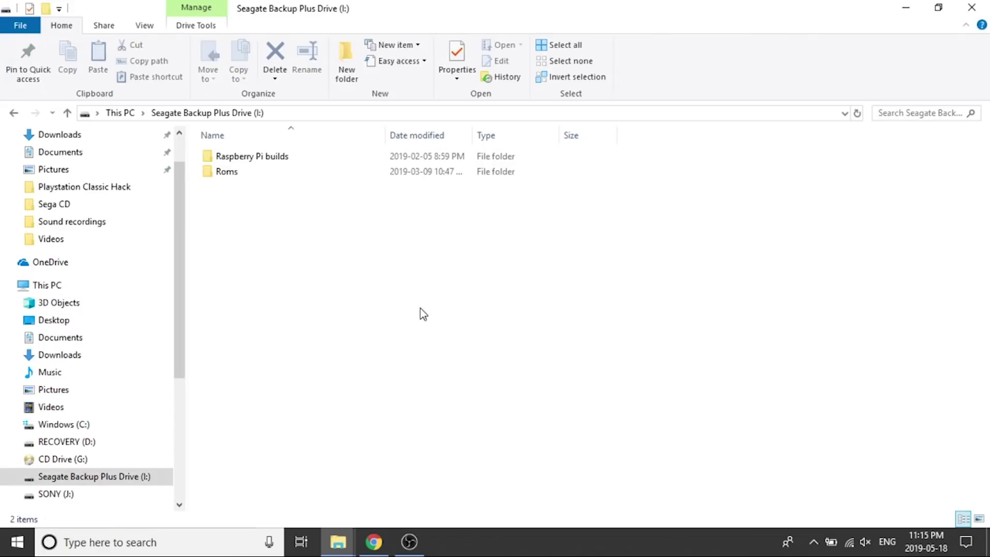
pyautogui.doubleClick(272, 172)
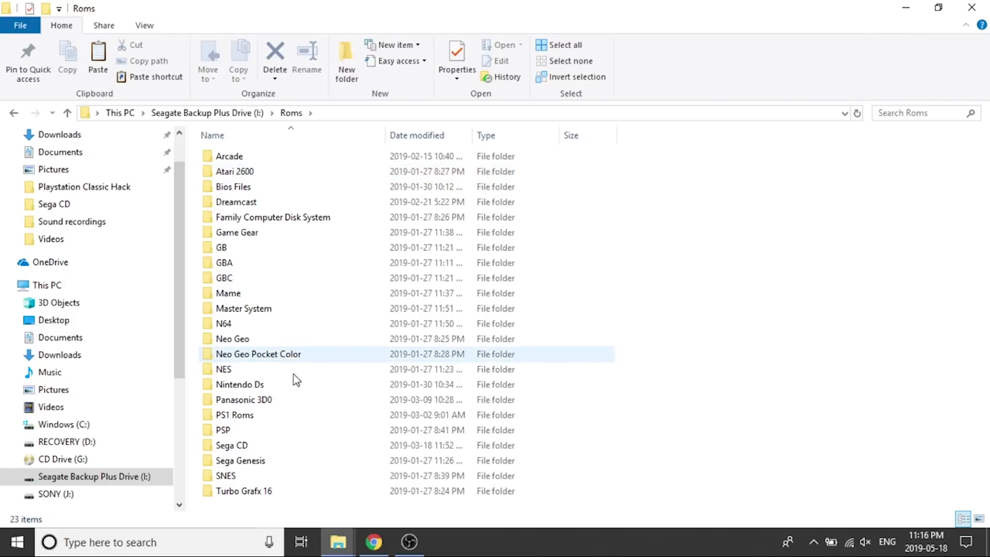
pyautogui.doubleClick(273, 417)
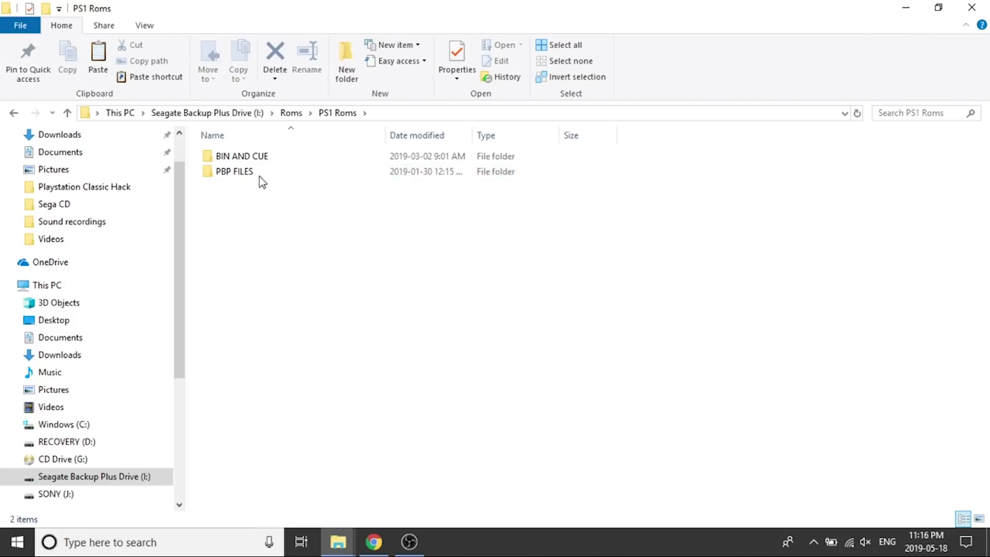
pyautogui.doubleClick(235, 173)
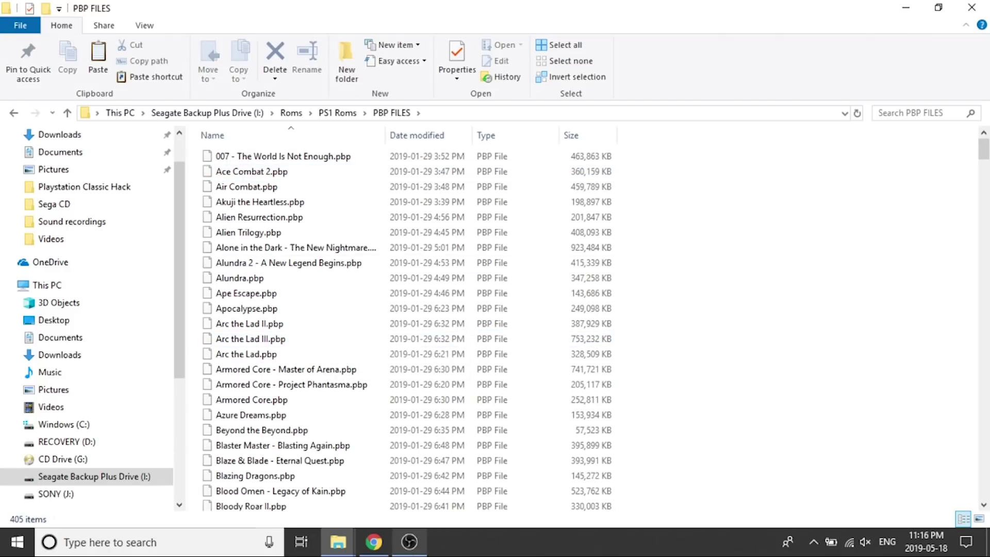
# Copy Yu-Gi-Oh! Forbidden Memories.pbp into the SONY (J:) transfer folder
pyautogui.scroll(-11, 548, 256)
pyautogui.scroll(7, 601, 280)
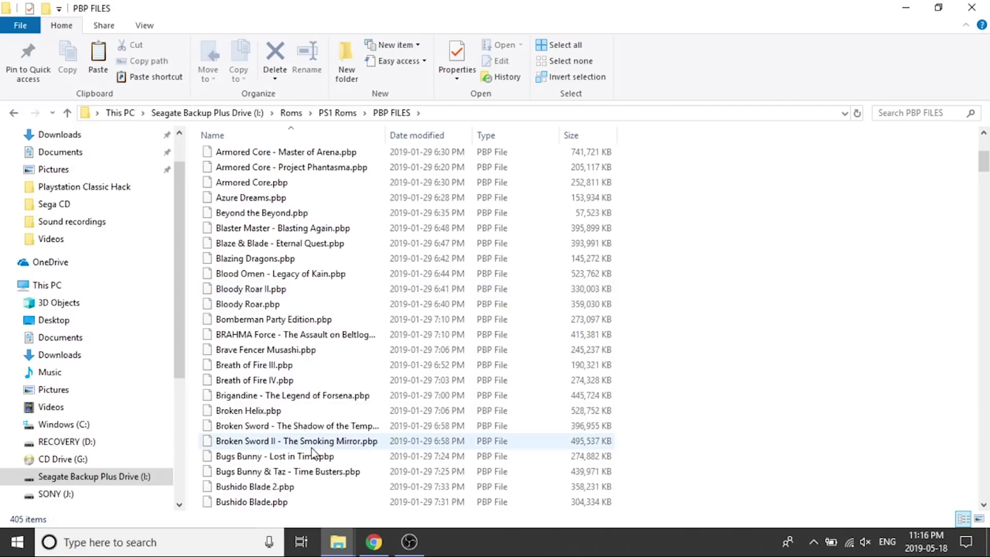
pyautogui.scroll(-13, 409, 319)
pyautogui.scroll(8, 409, 320)
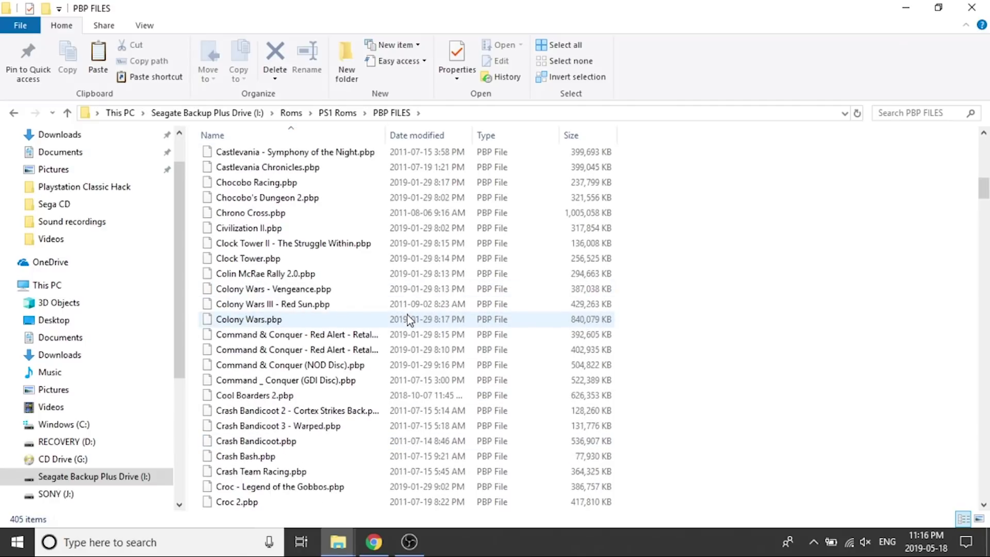
pyautogui.scroll(-8, 409, 320)
pyautogui.scroll(-20, 409, 319)
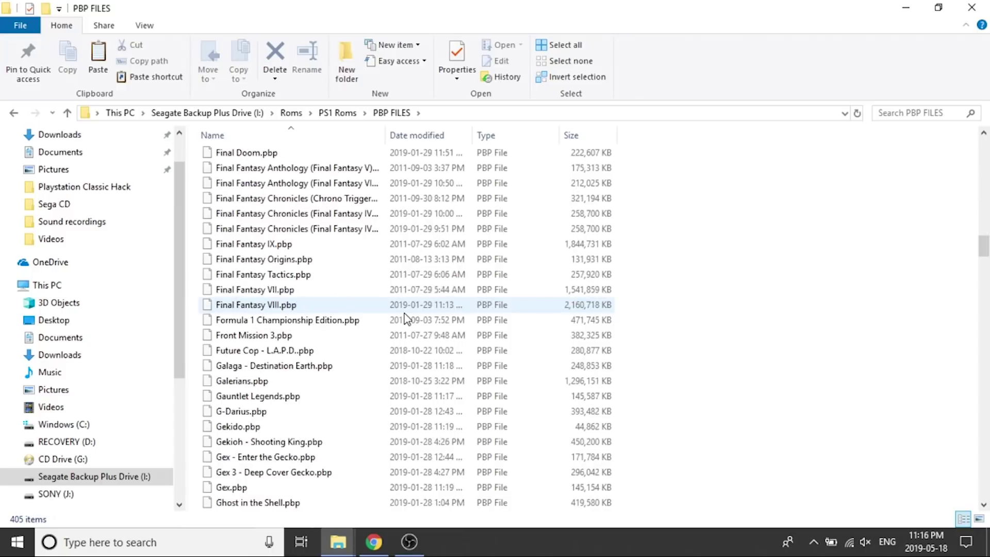
pyautogui.scroll(-20, 403, 330)
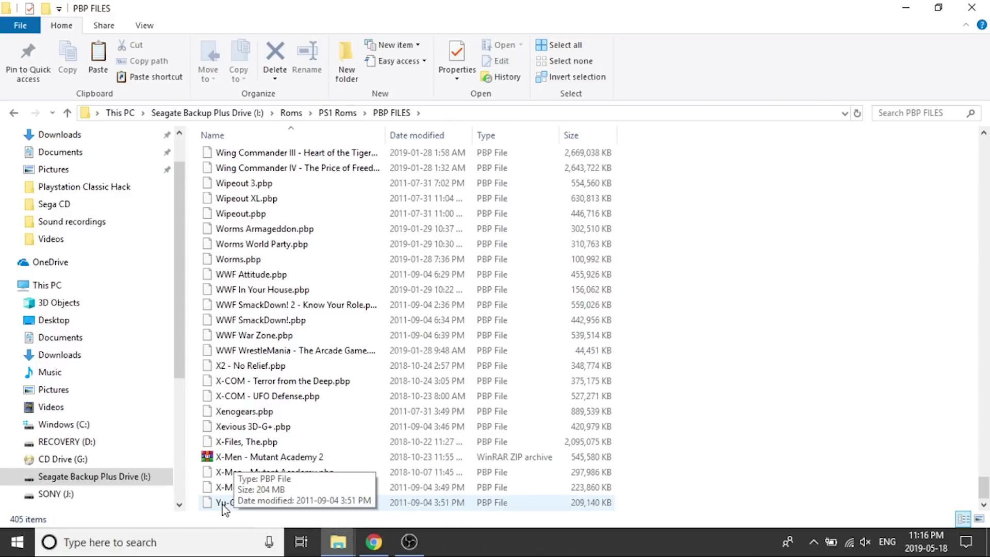
pyautogui.moveTo(222, 505); pyautogui.dragTo(341, 274)
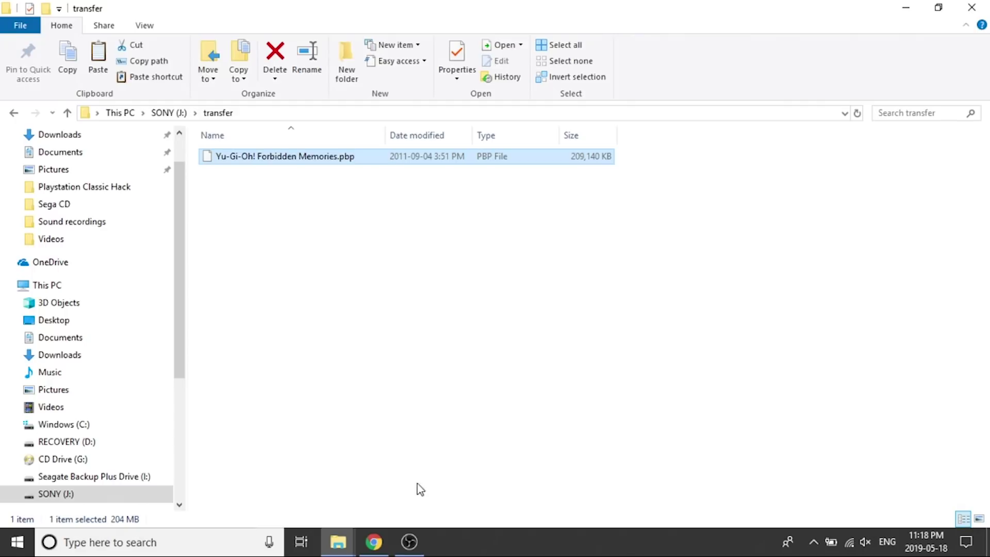
# Select the Default Thumbnails PNG 9522.zip archive in the Google Drive Artwork folder
pyautogui.click(373, 541)
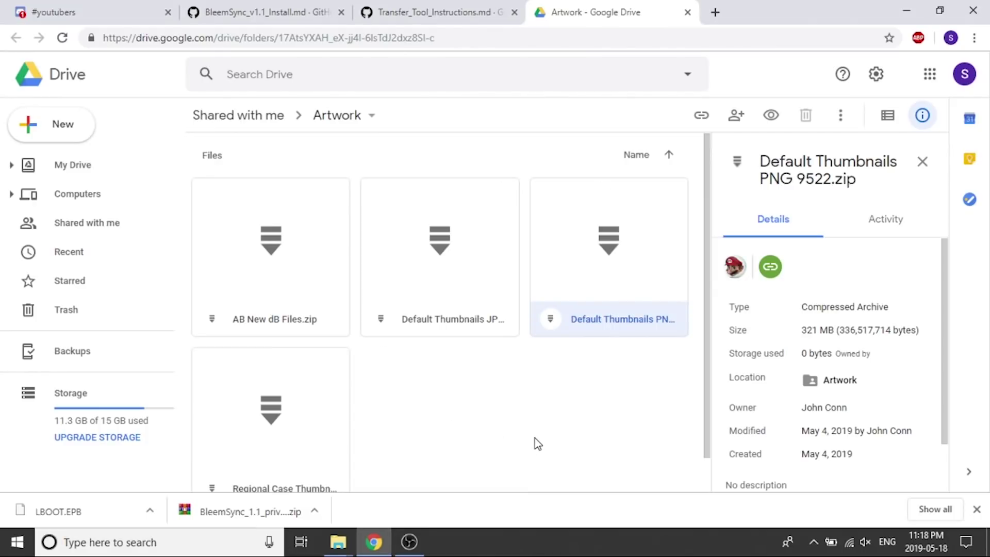
pyautogui.click(534, 444)
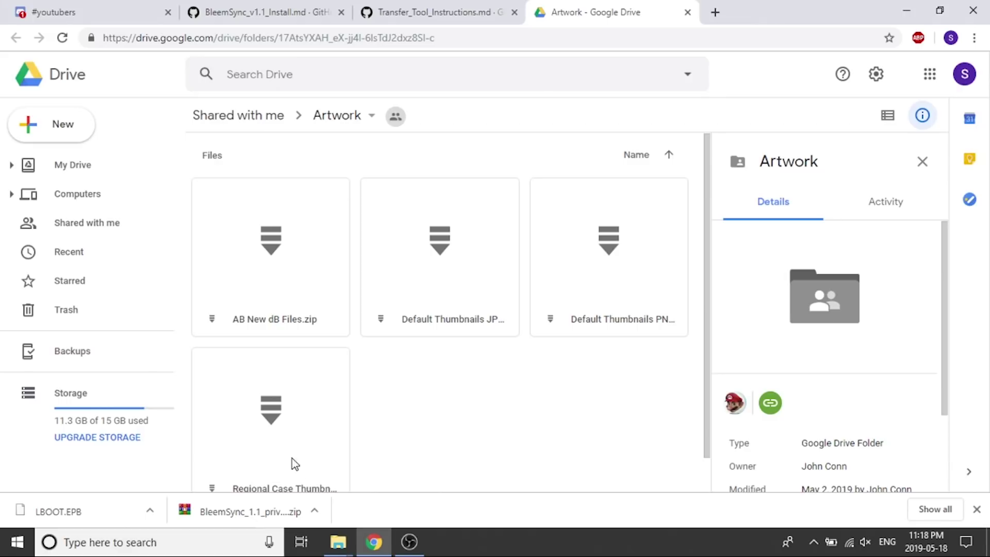
pyautogui.scroll(-2, 286, 438)
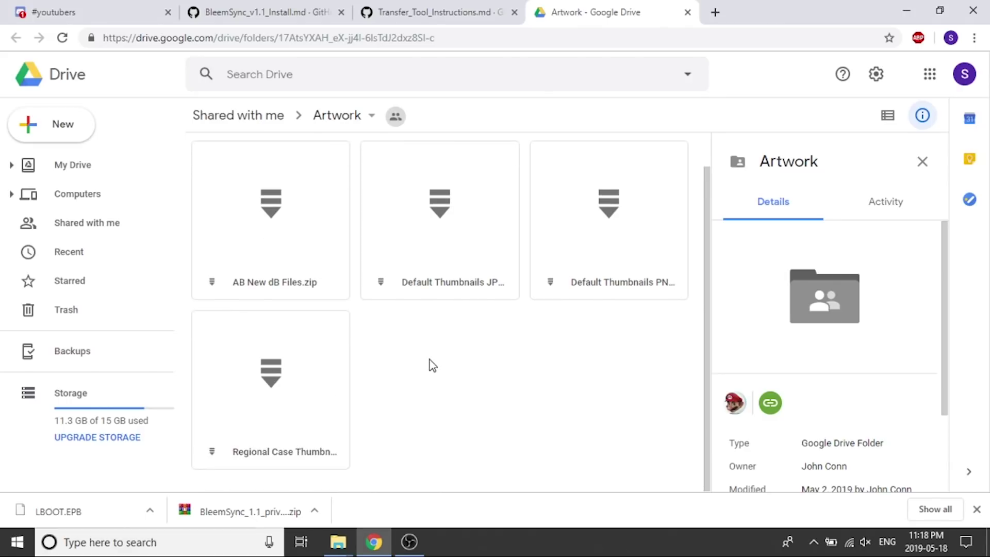
pyautogui.click(645, 286)
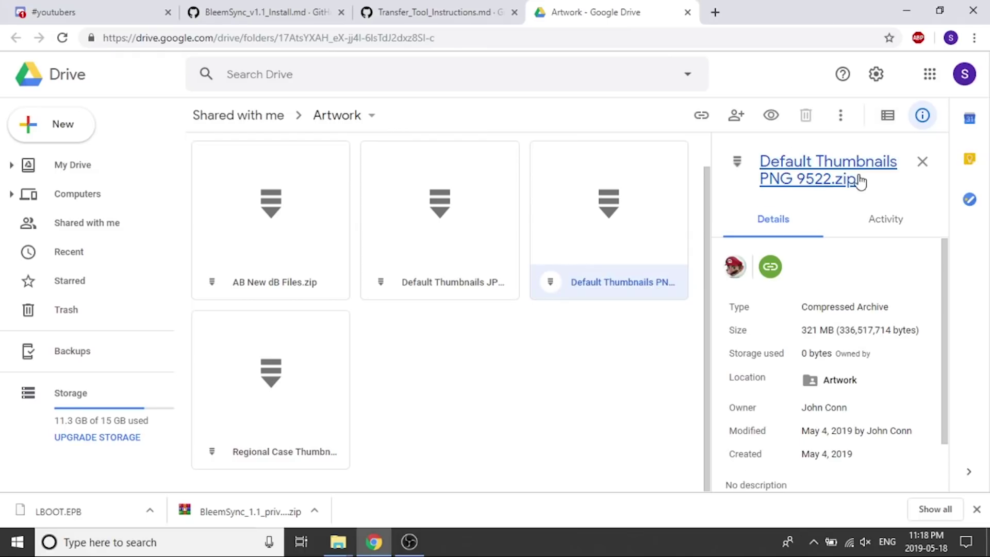
pyautogui.click(269, 463)
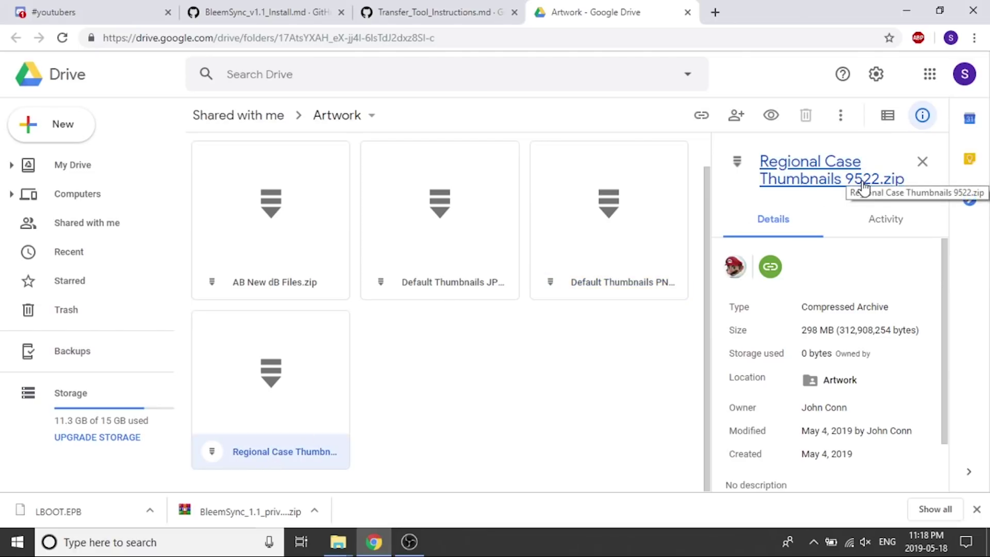
pyautogui.click(598, 382)
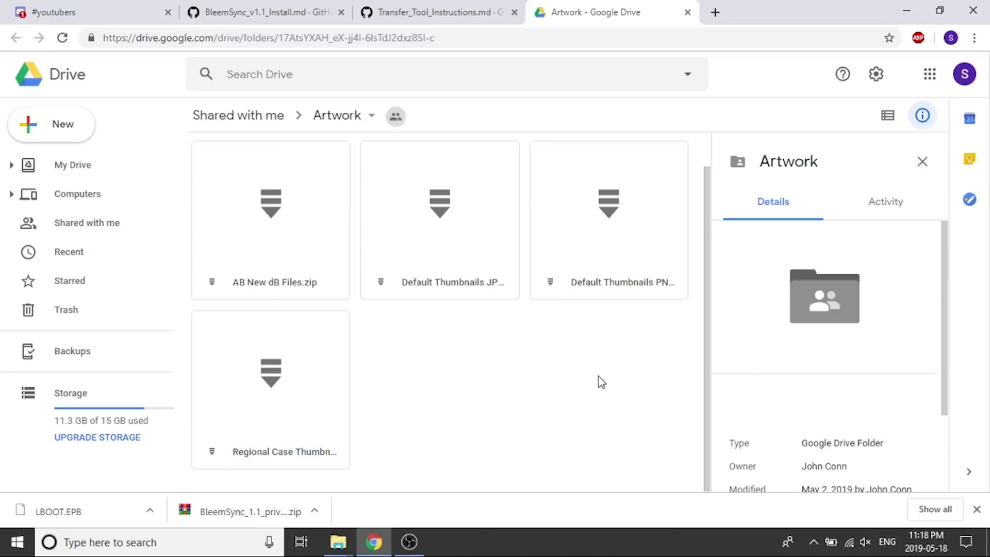
pyautogui.click(596, 265)
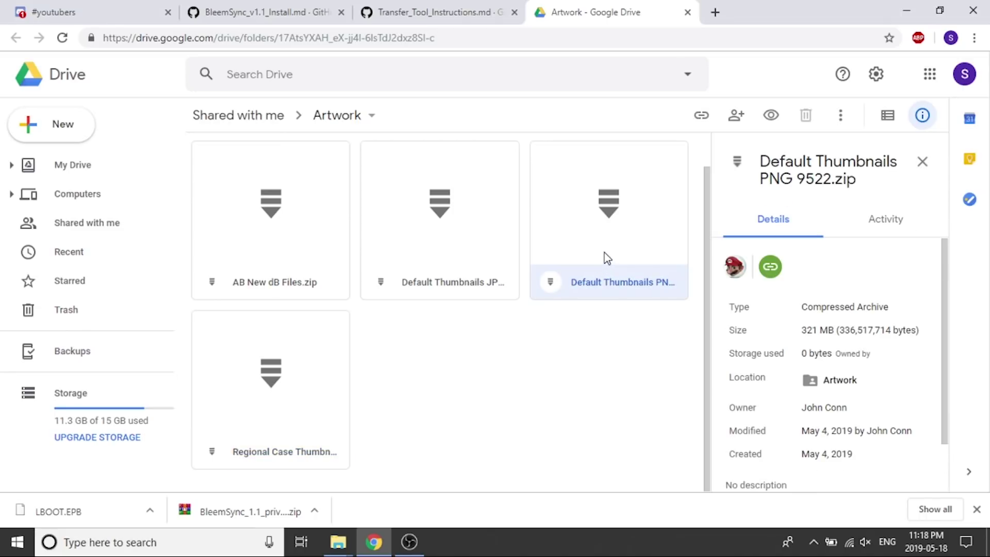
# Download the archive past the virus-scan warning, saving it to the Desktop
pyautogui.rightClick(604, 253)
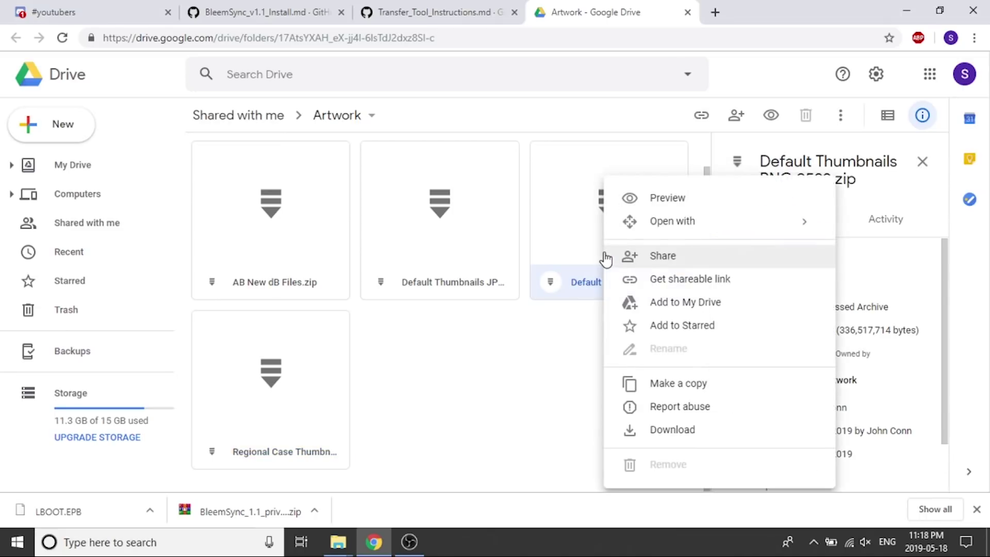
pyautogui.click(696, 428)
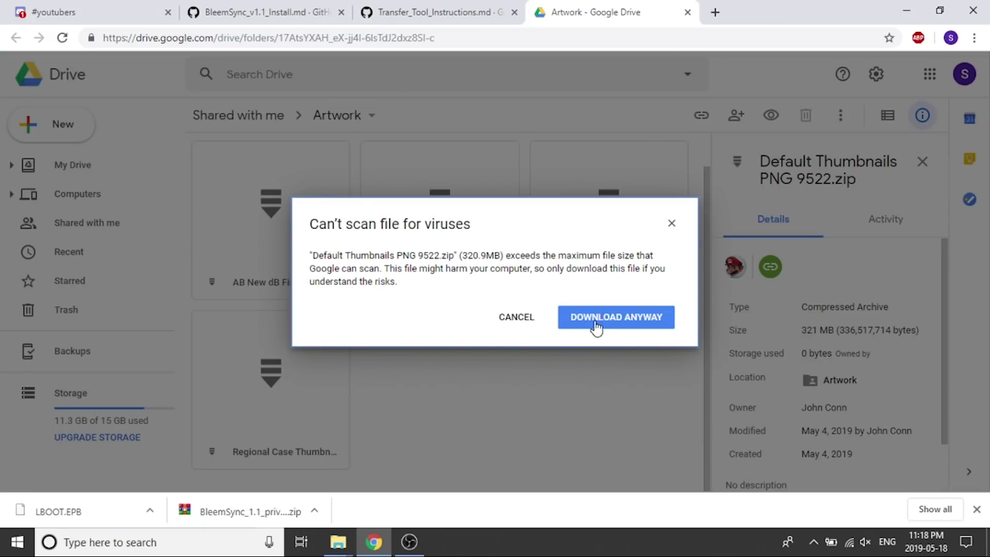
pyautogui.click(596, 325)
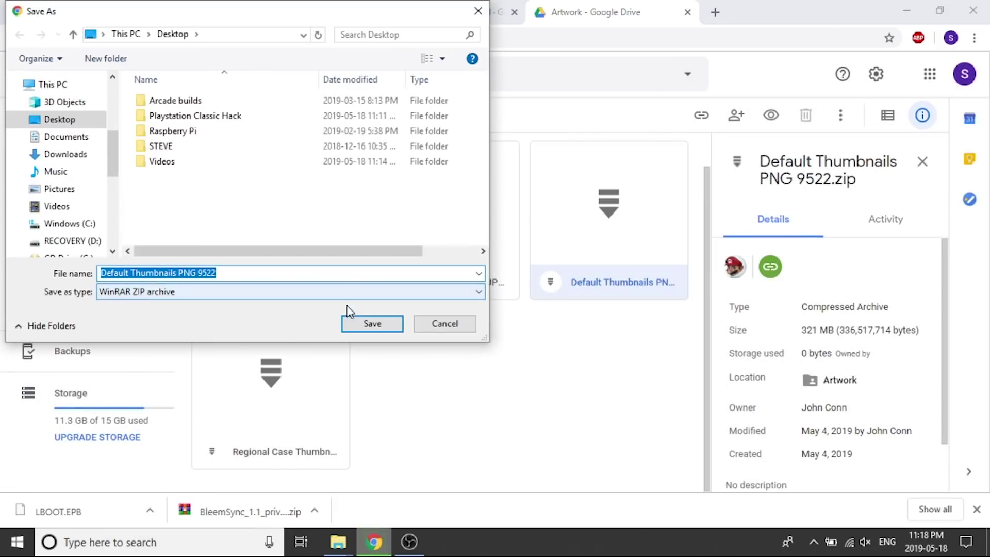
pyautogui.click(355, 325)
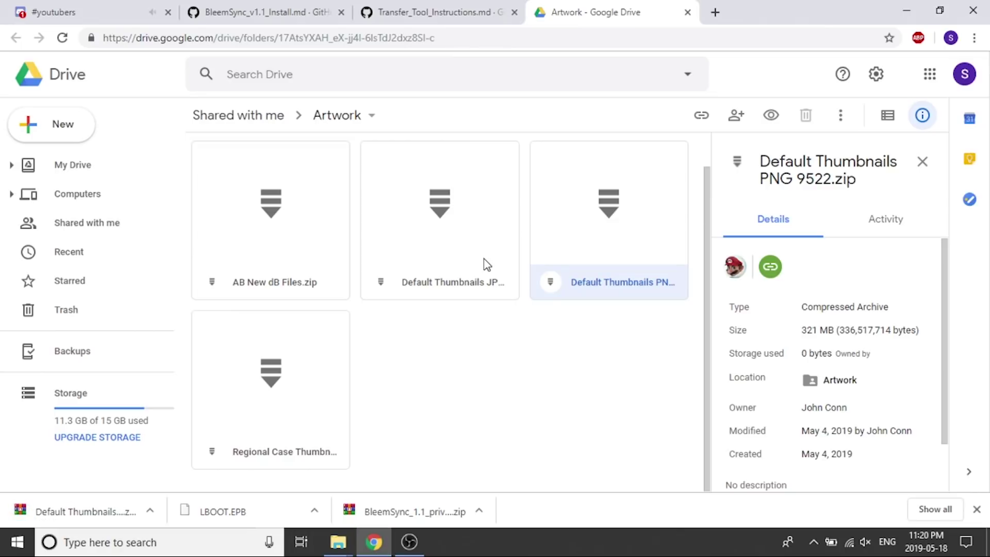
# Go from the SONY (J:) root through bleemsync > opt > psc_transfer_tools into covers
pyautogui.click(901, 16)
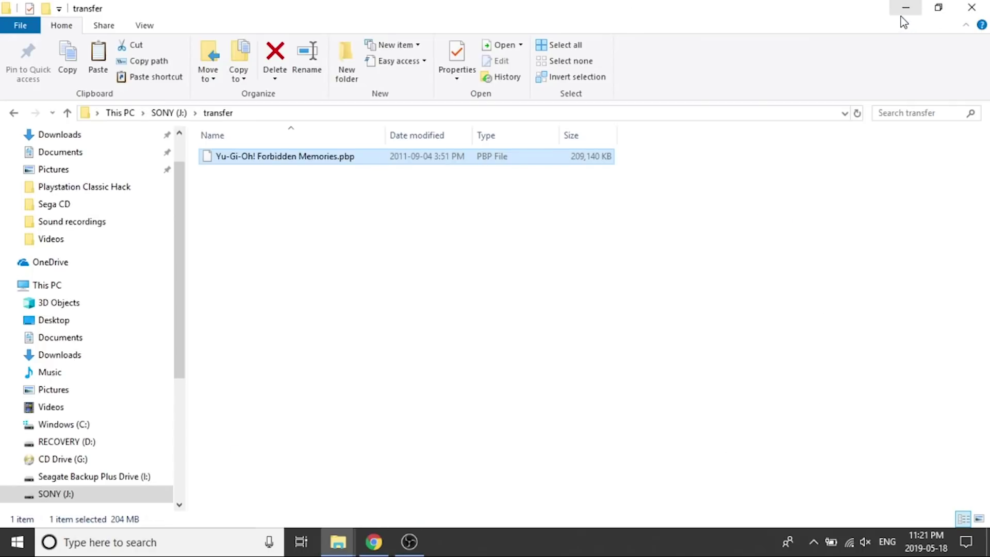
pyautogui.click(170, 113)
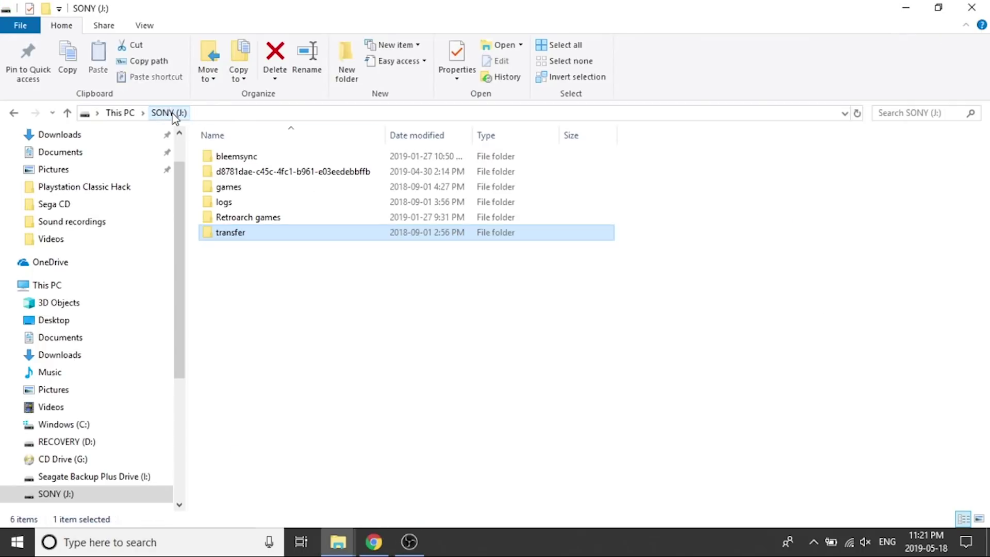
pyautogui.doubleClick(251, 162)
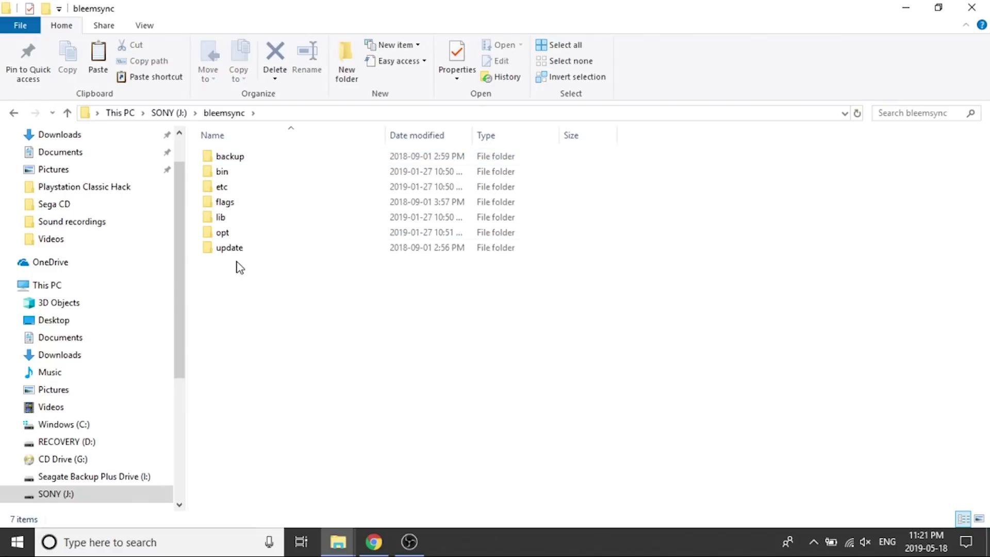
pyautogui.doubleClick(233, 237)
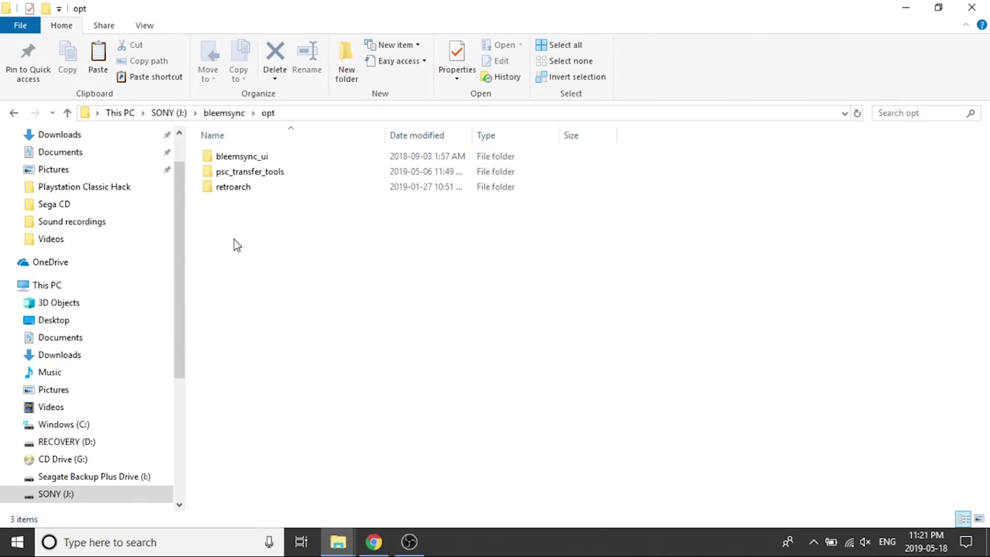
pyautogui.moveTo(259, 172)
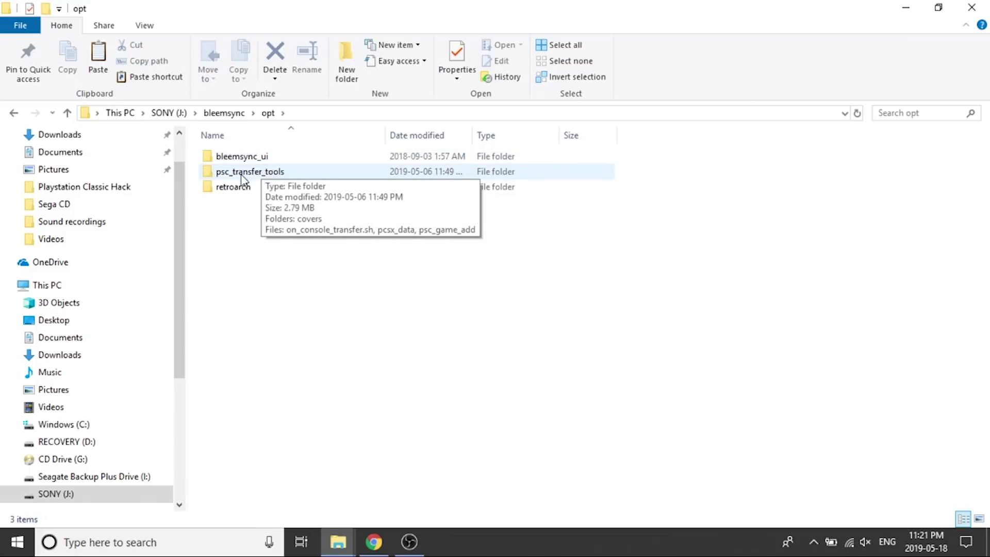
pyautogui.doubleClick(298, 174)
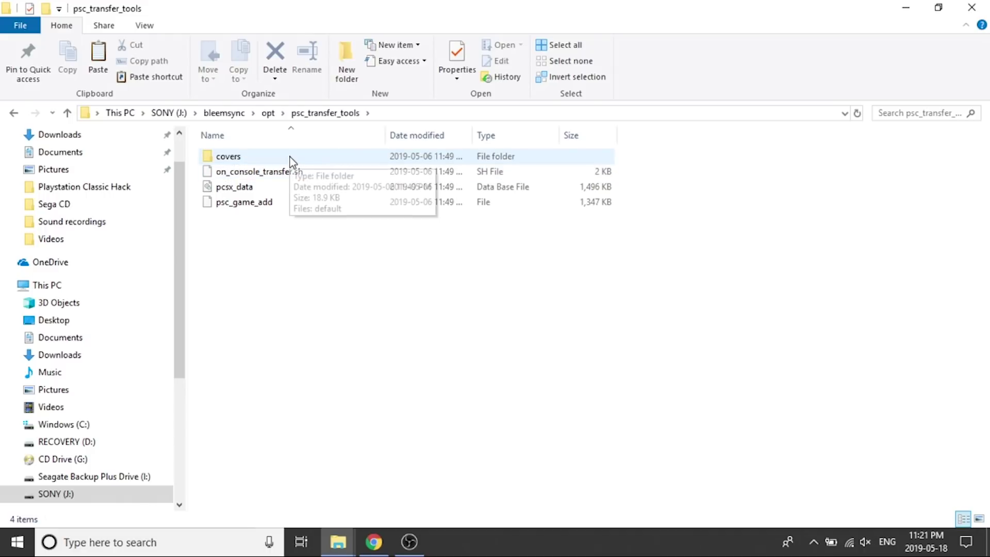
pyautogui.doubleClick(289, 157)
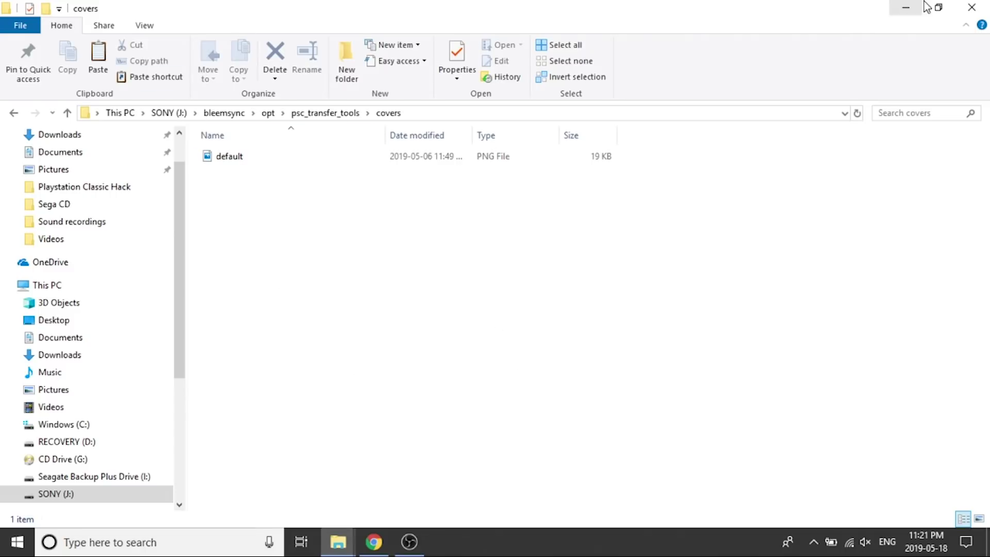
pyautogui.click(938, 8)
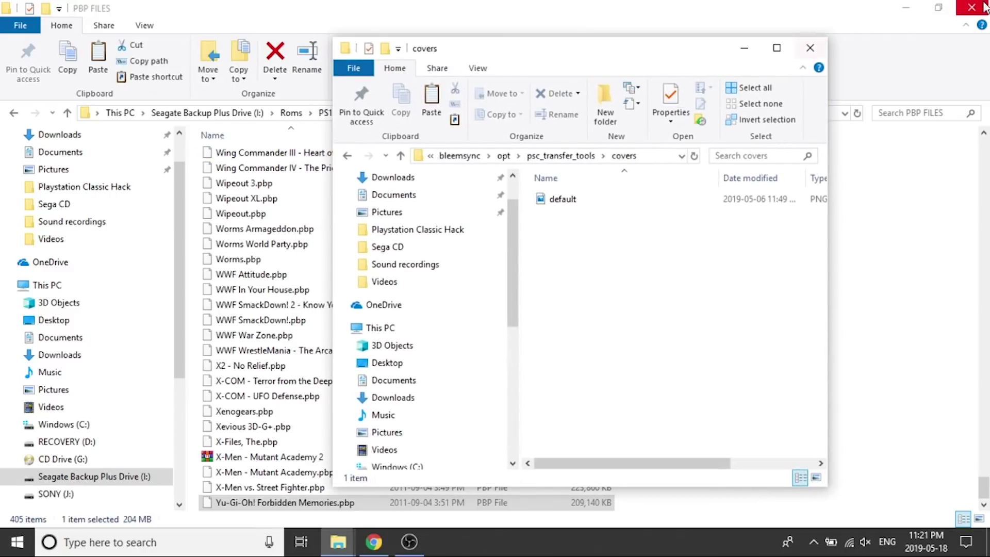
# Place the Default Thumbnails PNG 9522 archive beside the covers window and start extracting it
pyautogui.click(912, 8)
pyautogui.click(973, 9)
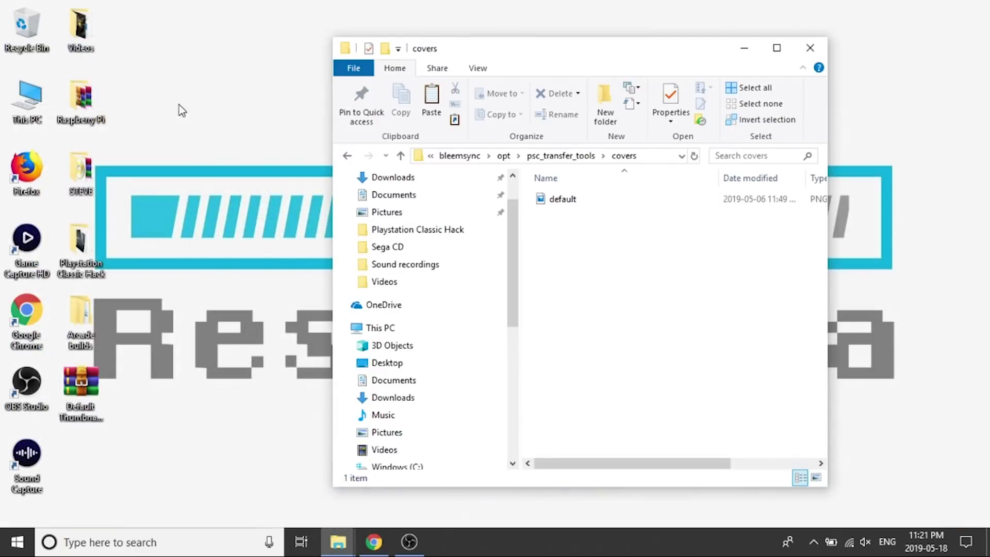
pyautogui.moveTo(81, 389); pyautogui.dragTo(310, 211)
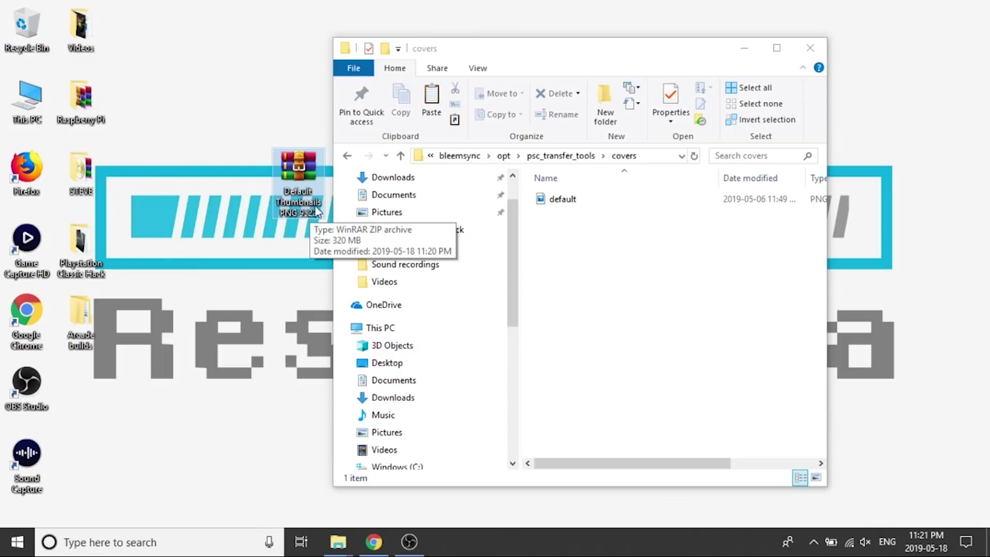
pyautogui.rightClick(281, 192)
pyautogui.click(355, 249)
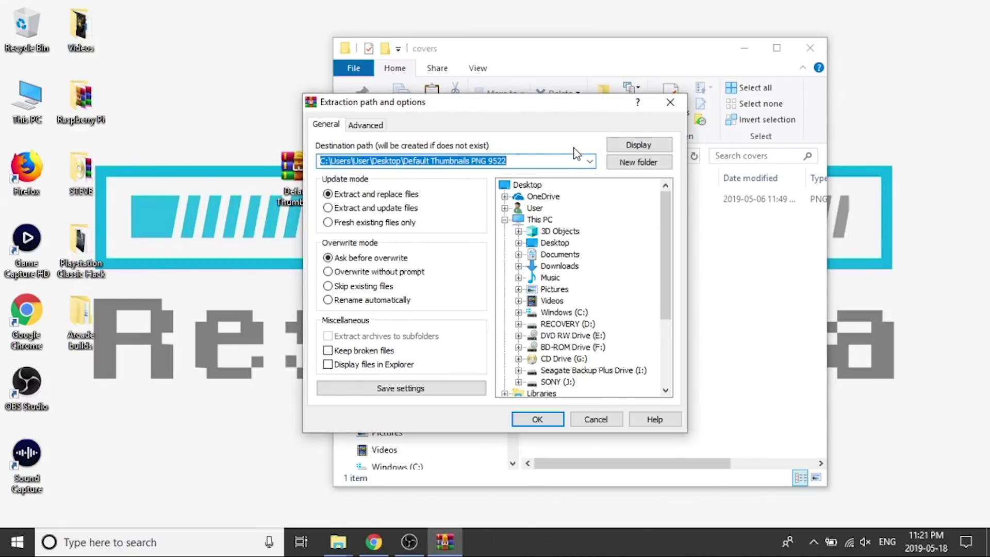
# Set J:\bleemsync\opt\psc_transfer_tools\covers as the extraction destination and extract
pyautogui.scroll(-2, 554, 325)
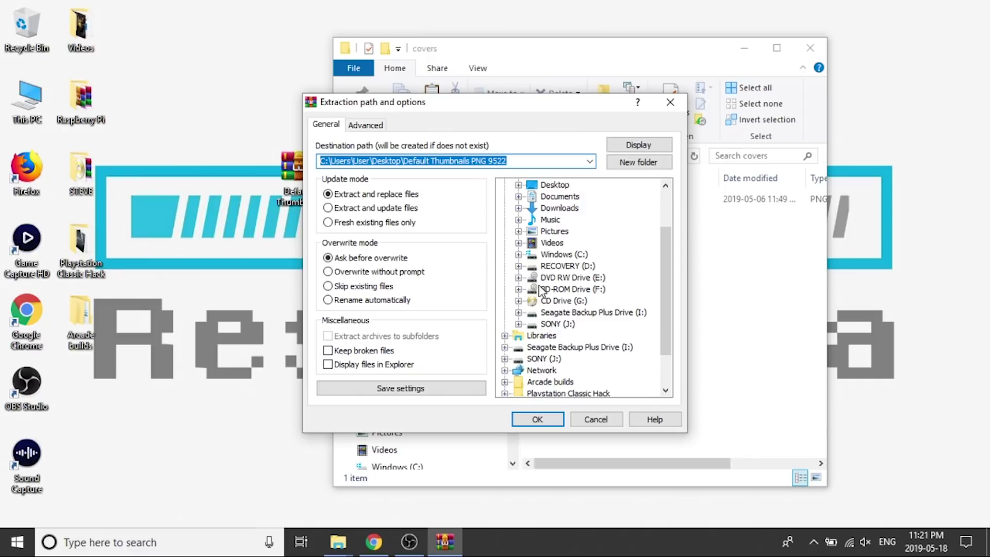
pyautogui.click(518, 324)
pyautogui.scroll(-2, 550, 294)
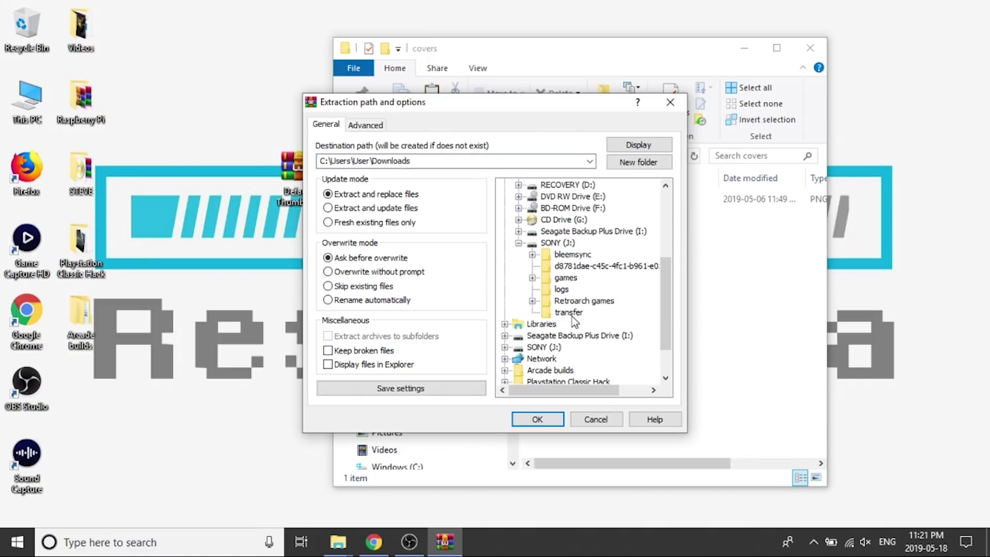
pyautogui.click(532, 255)
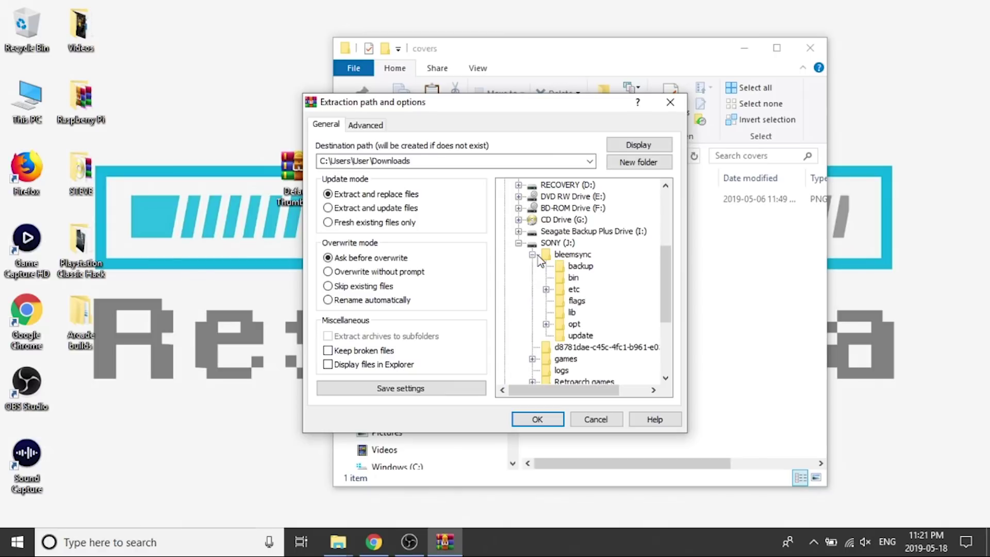
pyautogui.click(546, 323)
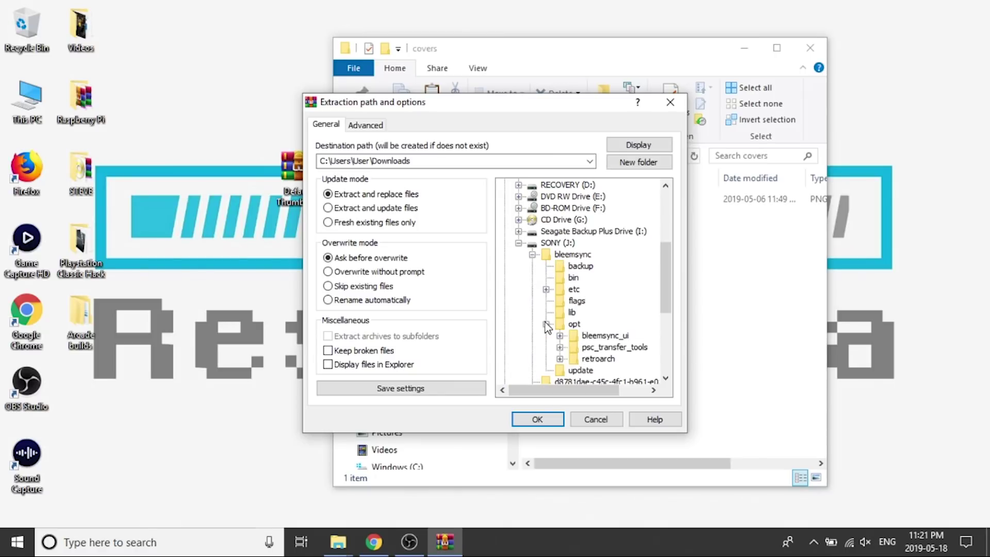
pyautogui.click(573, 348)
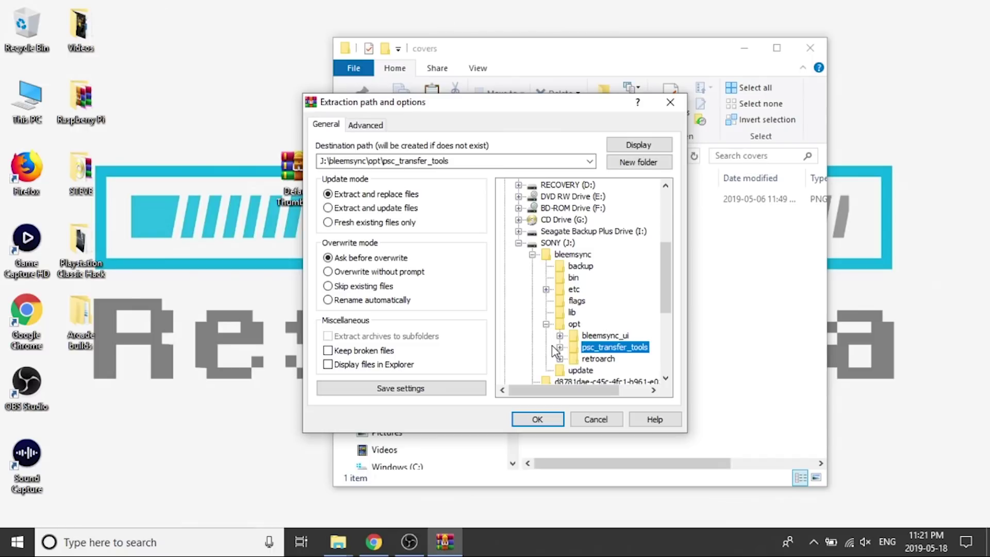
pyautogui.click(559, 347)
pyautogui.click(607, 358)
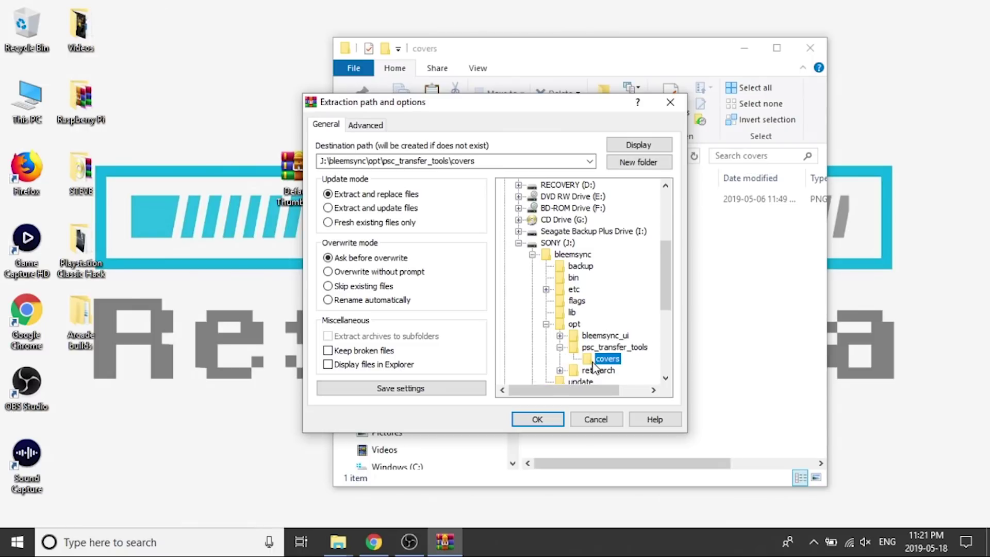
pyautogui.click(538, 419)
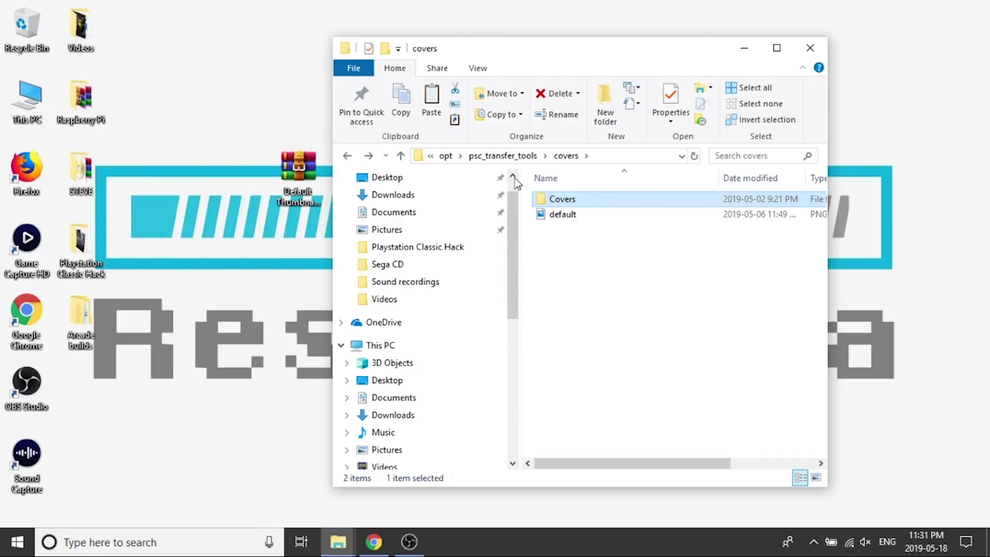
# Open the inner Covers folder and preview SLUS-00804.png, the Mr. Domino cover, in Photos
pyautogui.doubleClick(569, 203)
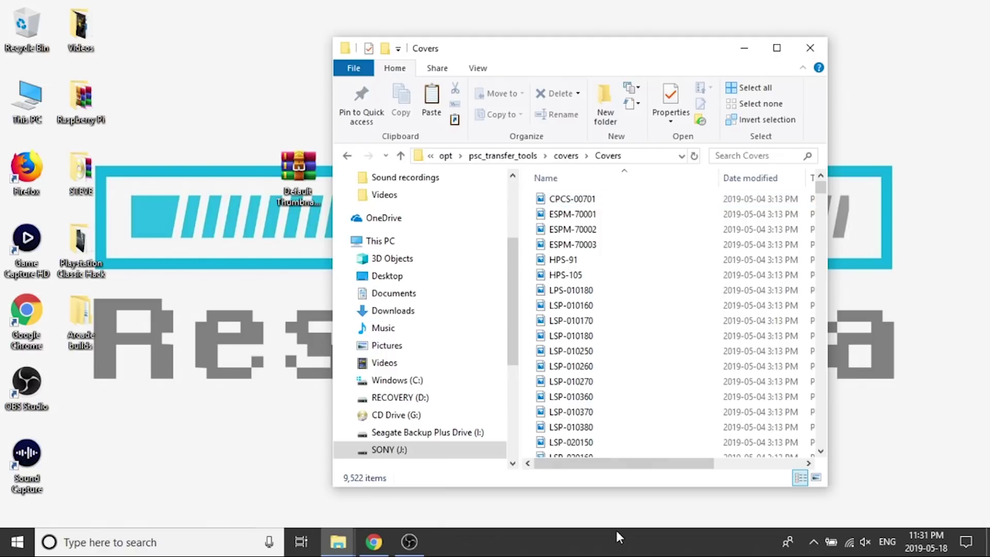
pyautogui.scroll(-5, 590, 372)
pyautogui.scroll(-10, 590, 372)
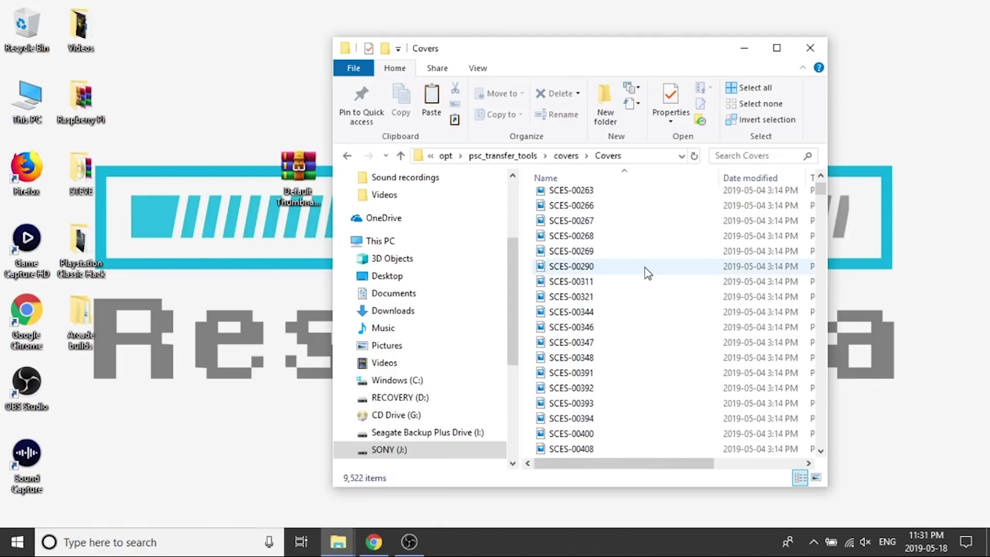
pyautogui.scroll(-6, 647, 271)
pyautogui.scroll(-10, 644, 286)
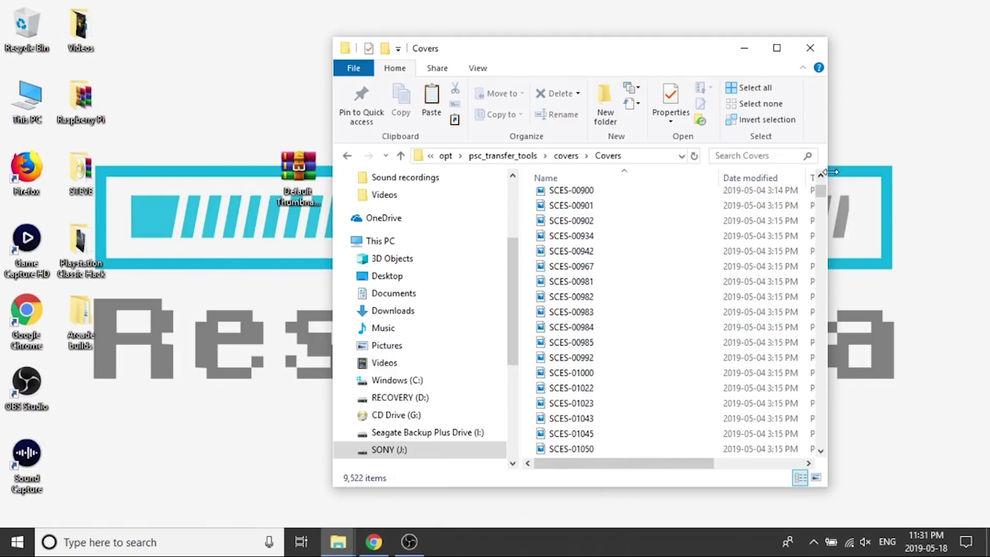
pyautogui.moveTo(820, 195); pyautogui.dragTo(830, 420)
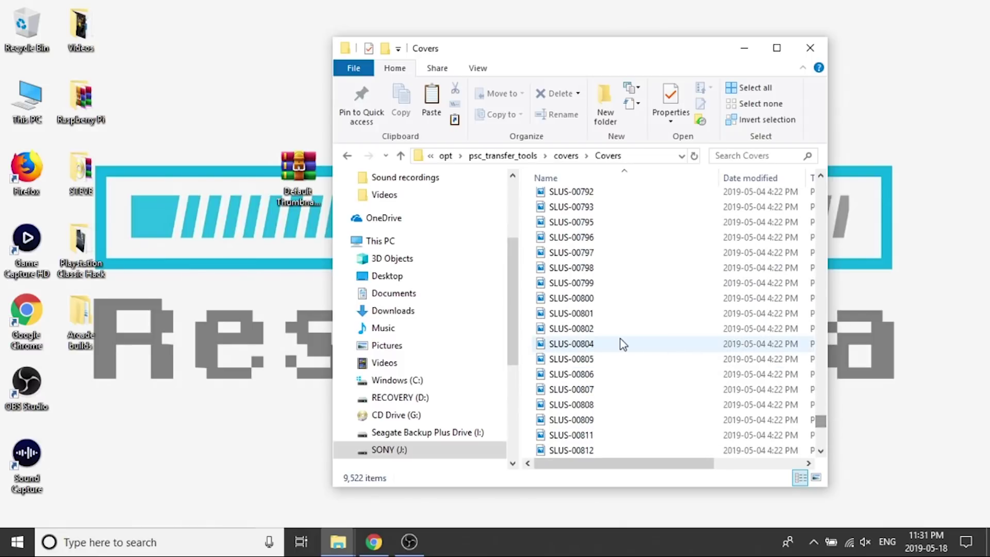
pyautogui.click(610, 343)
pyautogui.doubleClick(611, 343)
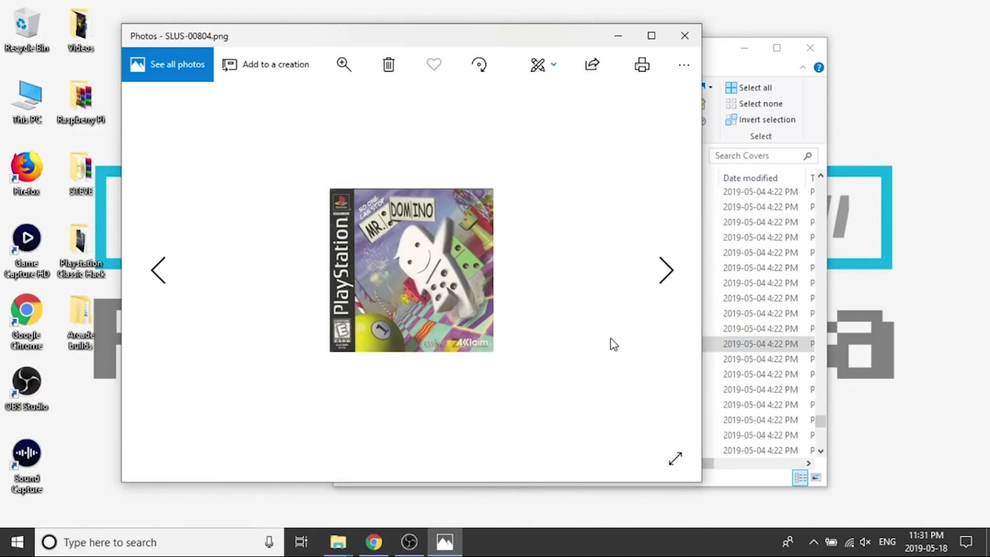
pyautogui.click(686, 41)
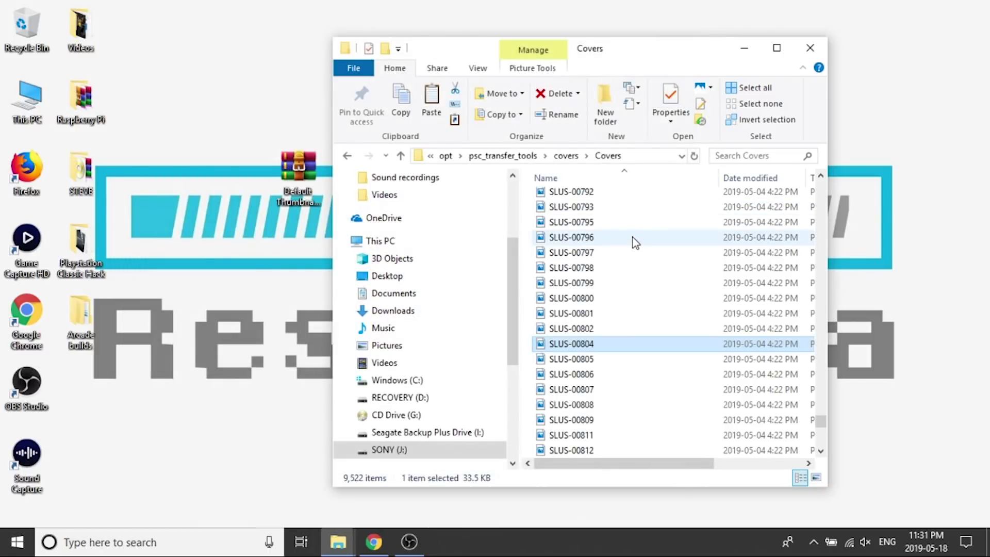
# Select all cover images in Covers and return to the parent covers folder
pyautogui.hotkey('ctrl', 'a')
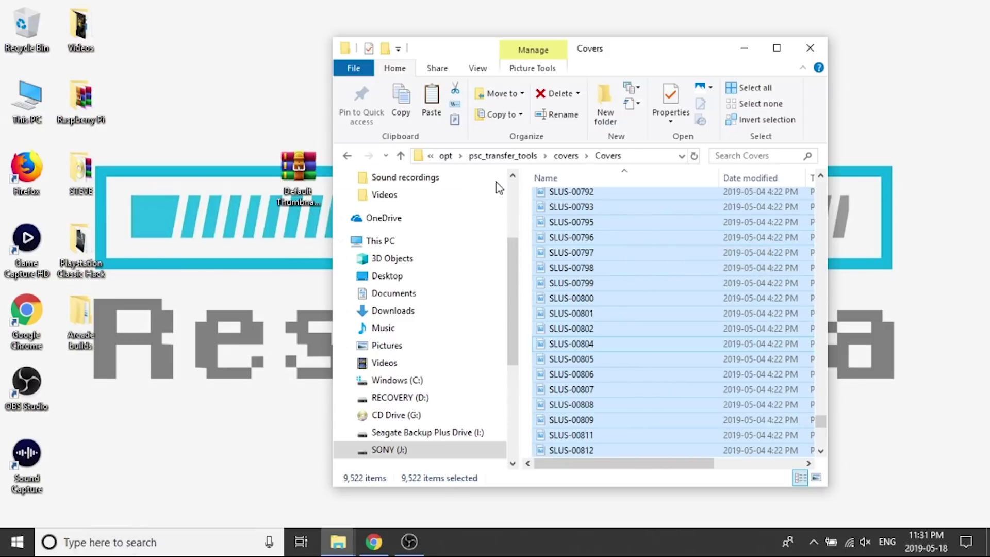
pyautogui.click(342, 159)
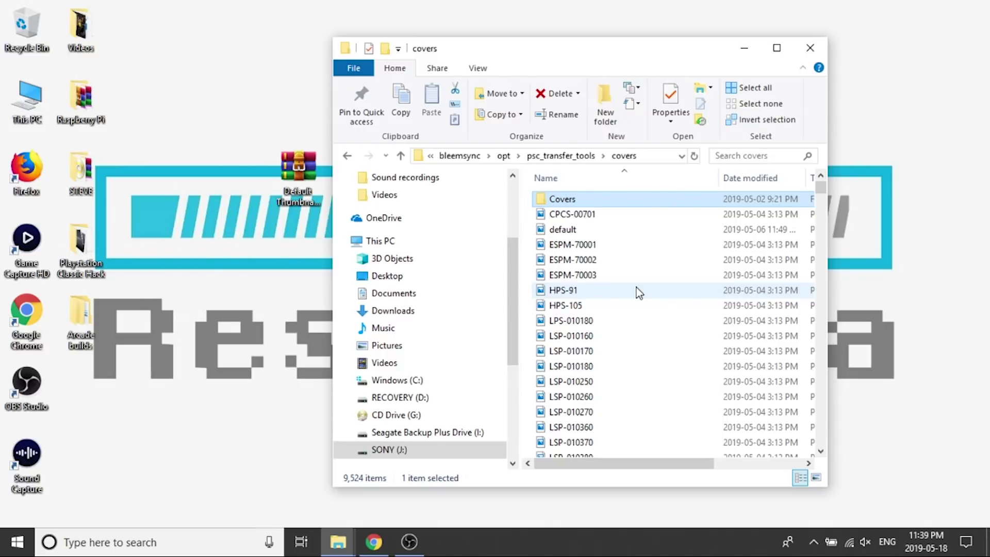
# Permanently delete the leftover Covers subfolder, leaving 9,523 items, and close the window
pyautogui.scroll(-10, 636, 327)
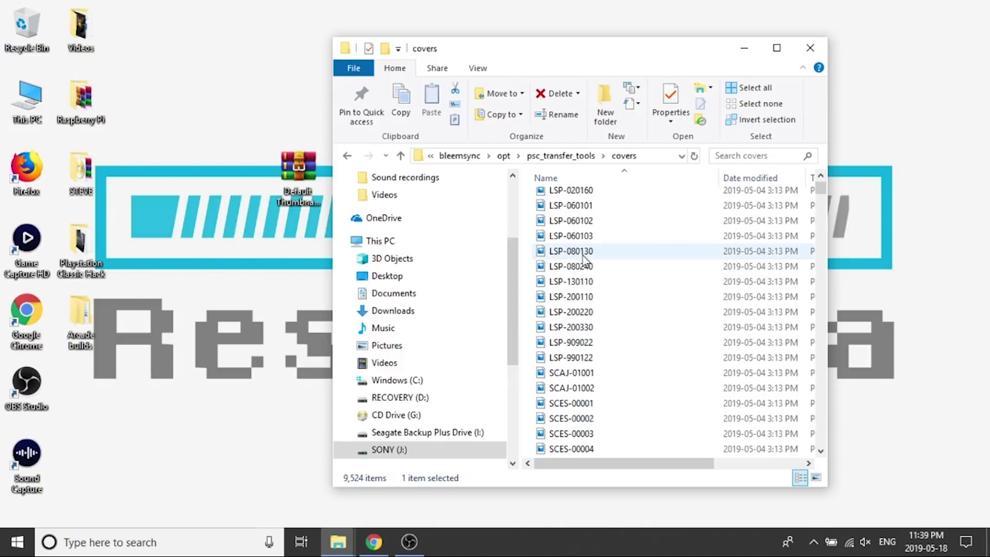
pyautogui.scroll(10, 612, 339)
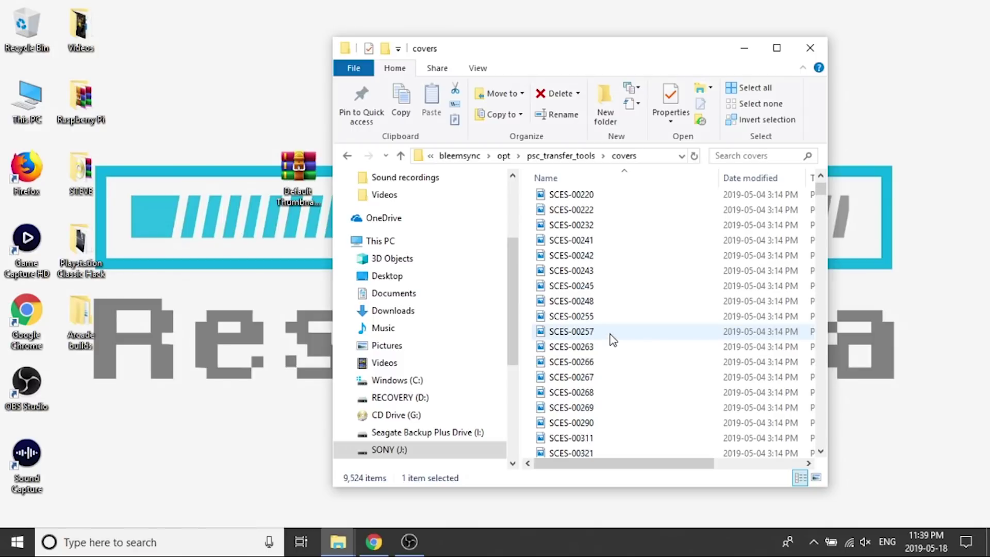
pyautogui.scroll(5, 612, 340)
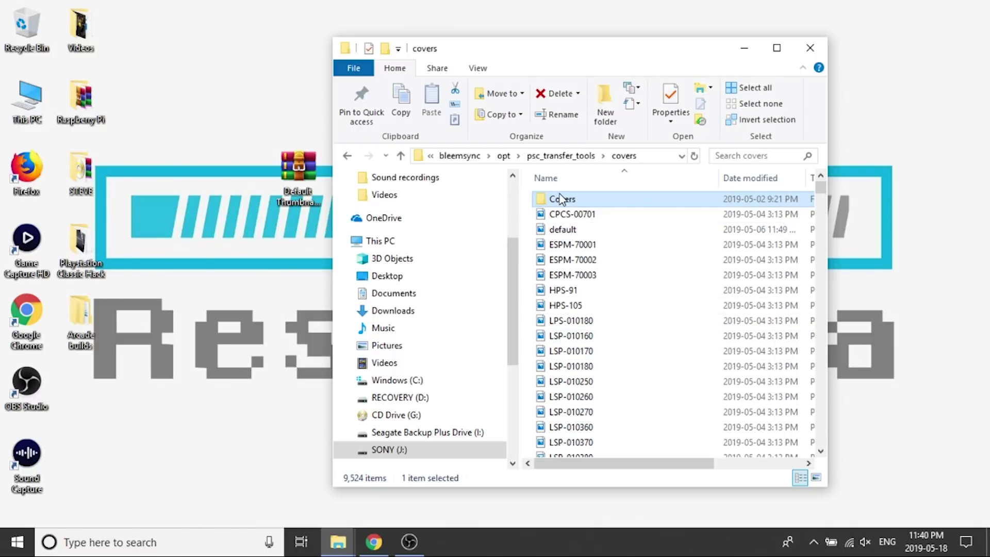
pyautogui.click(580, 203)
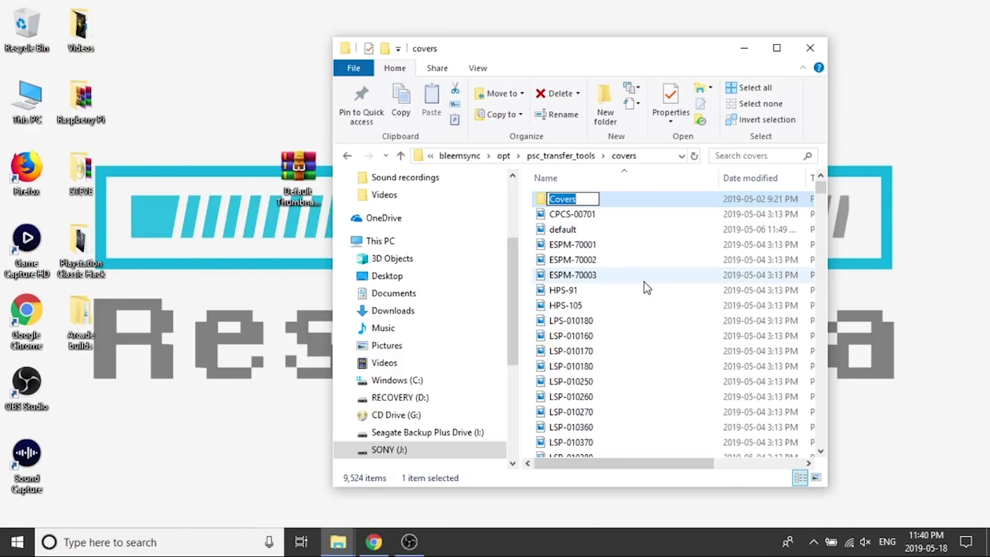
pyautogui.click(649, 206)
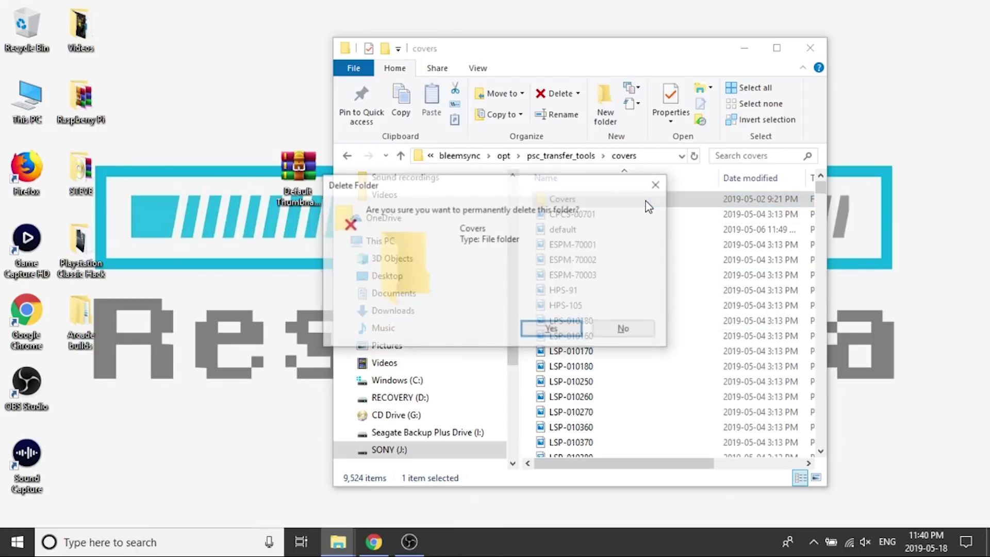
pyautogui.click(526, 335)
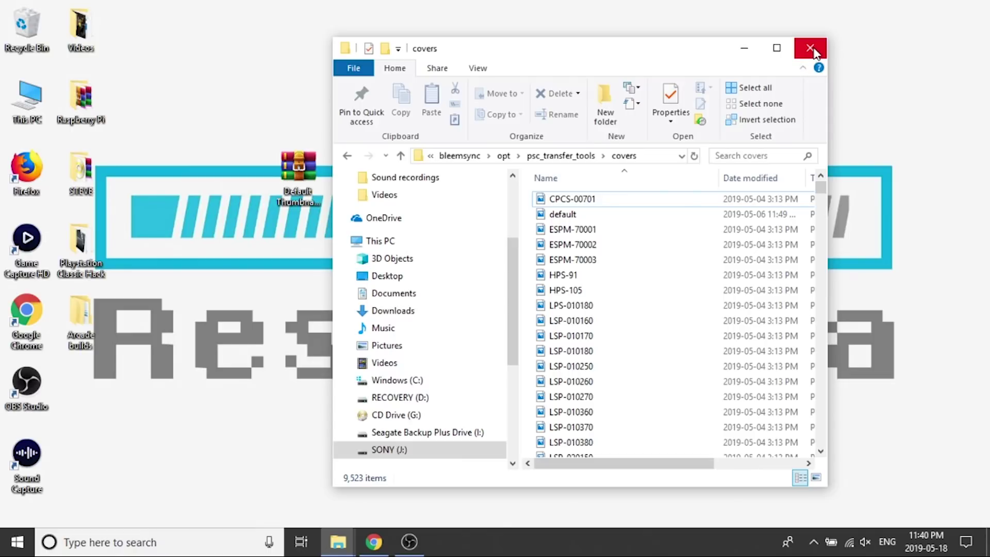
pyautogui.click(810, 49)
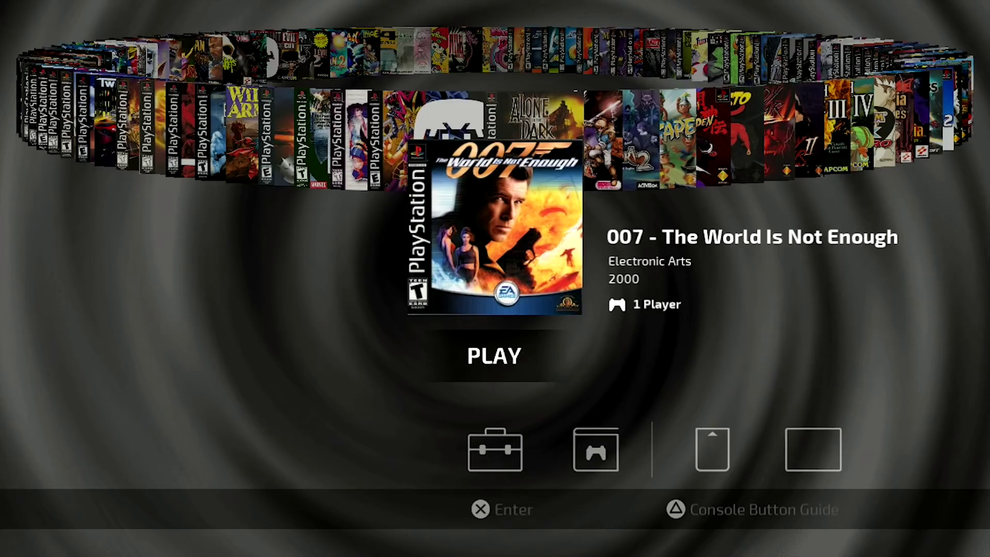
# Step the carousel to Yu-Gi-Oh - Forbidden Memories, then past Boot Menu to 007
pyautogui.press('Left')
pyautogui.press('Left')
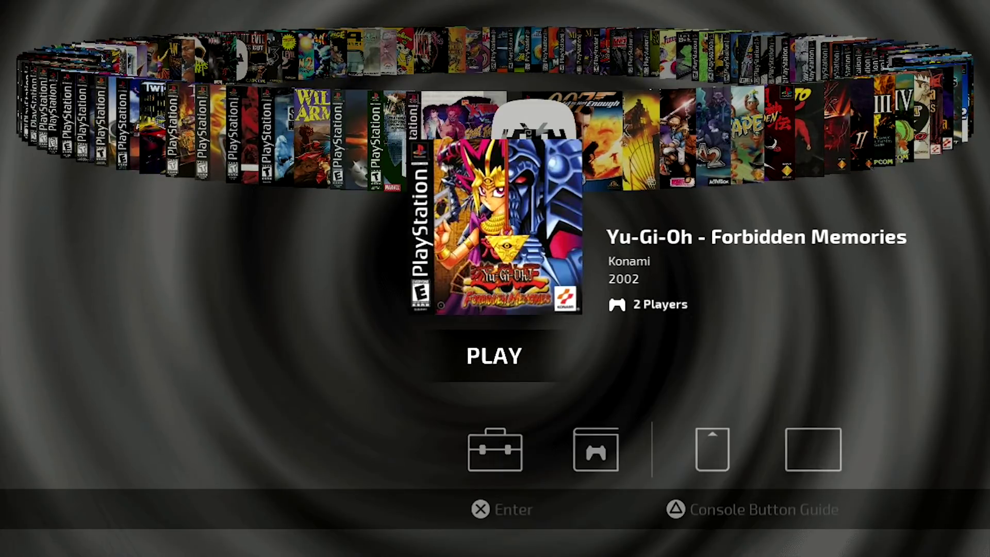
pyautogui.press('Right')
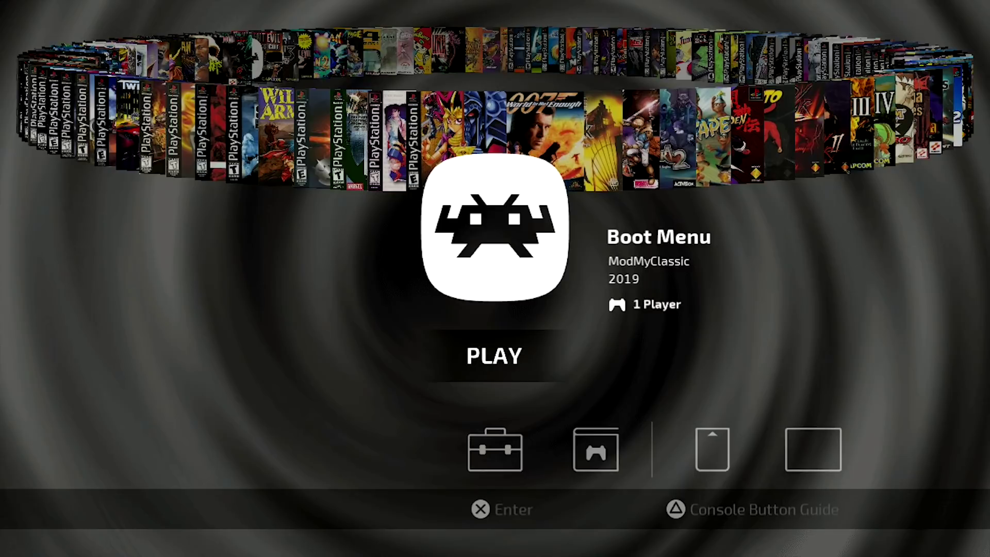
pyautogui.press('Right')
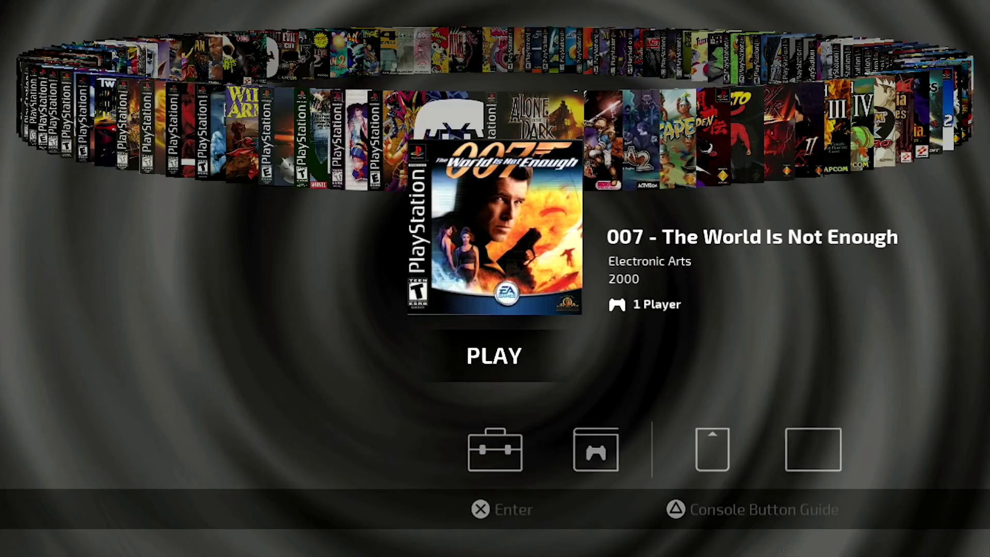
# Switch the carousel between Yu-Gi-Oh - Forbidden Memories and Boot Menu, ending on Boot Menu
pyautogui.press('Right')
pyautogui.press('Left')
pyautogui.press('Left')
pyautogui.press('Left')
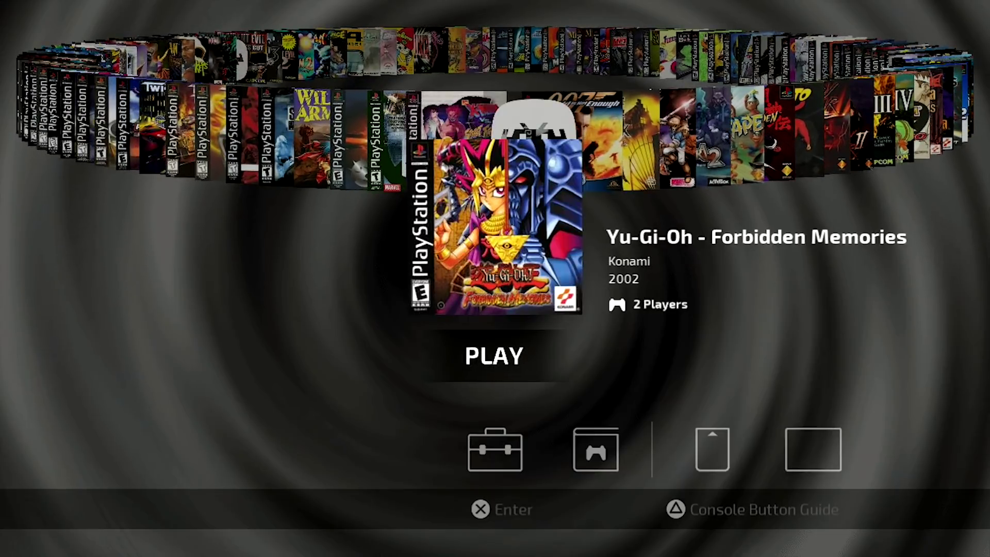
pyautogui.press('Right')
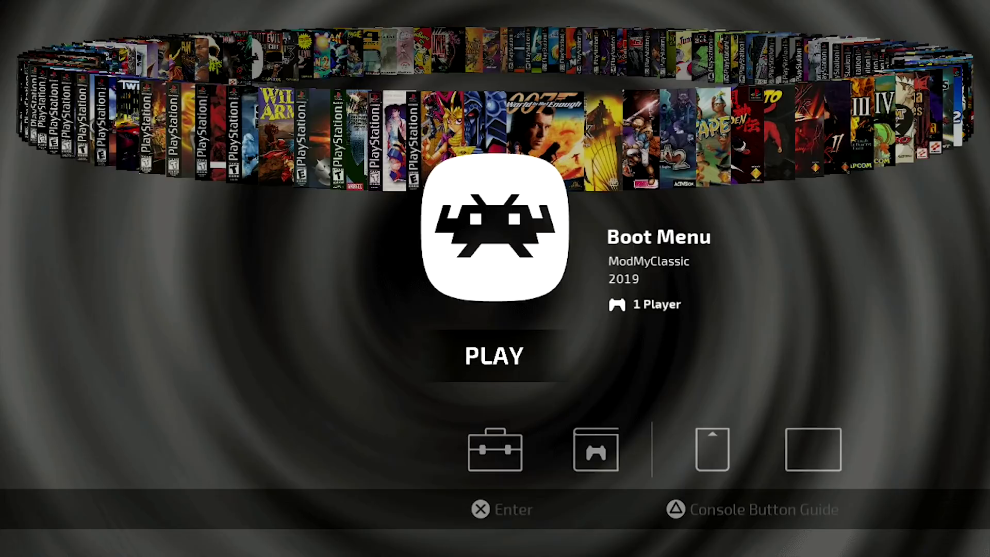
pyautogui.press('Left')
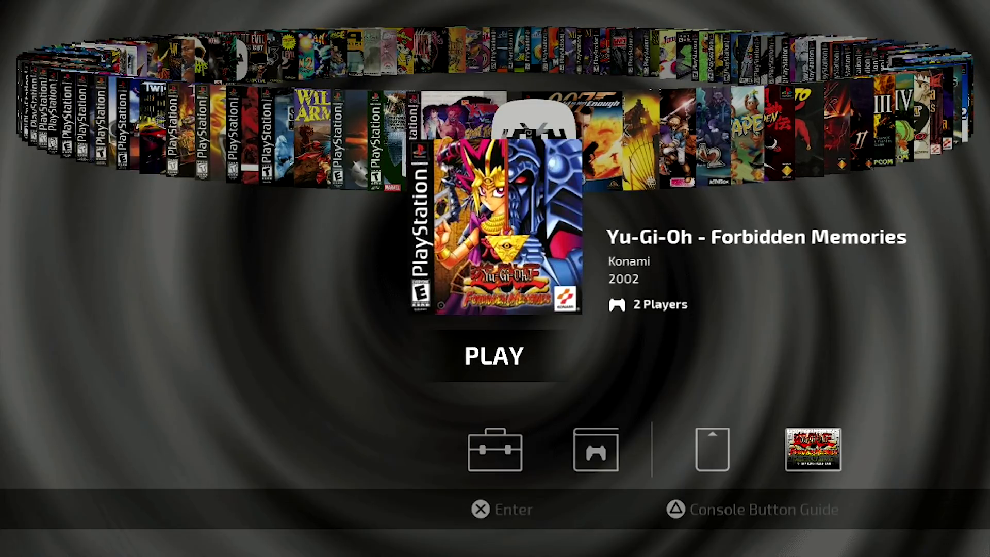
pyautogui.press('Right')
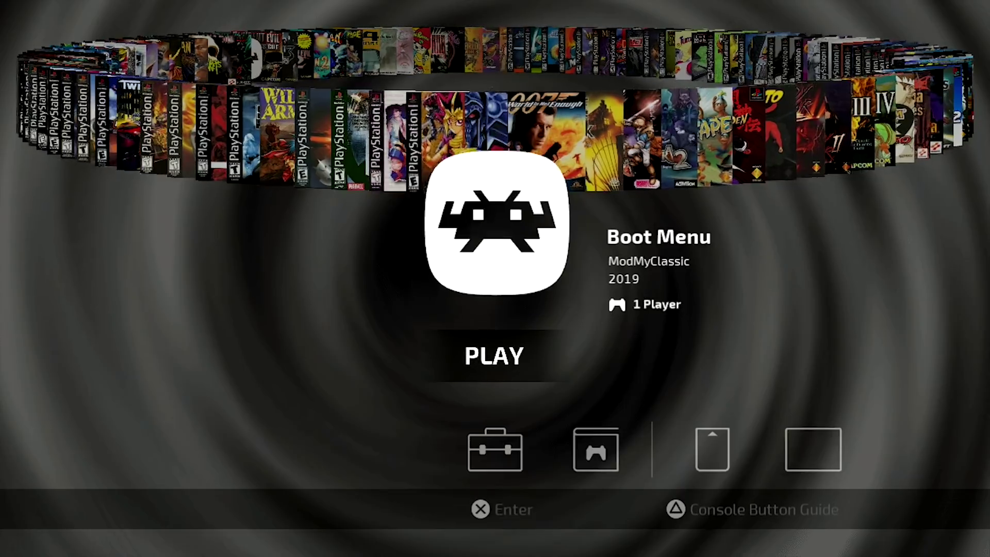